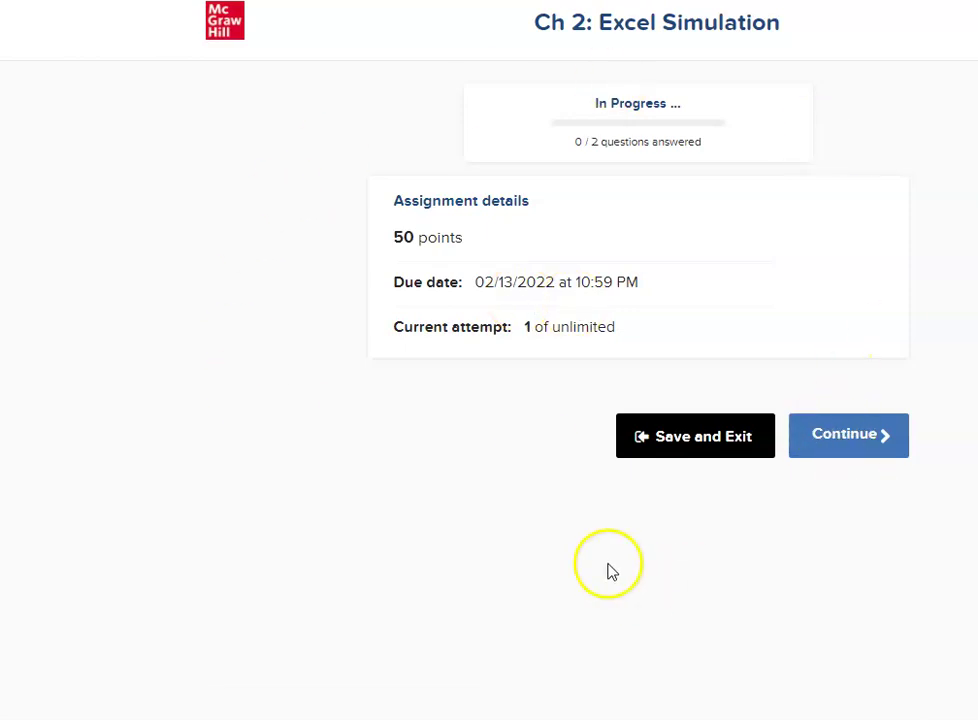
# - Start the "Preparing an income statement" simulation and review its account list, requirements and blank income statement
pyautogui.click(846, 440)
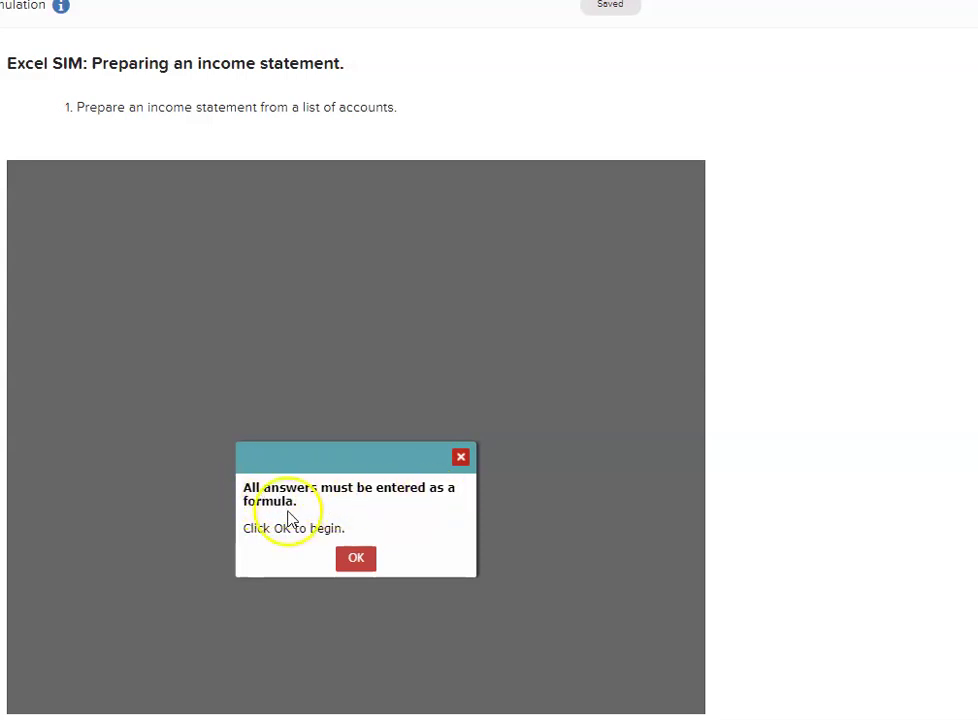
pyautogui.click(358, 558)
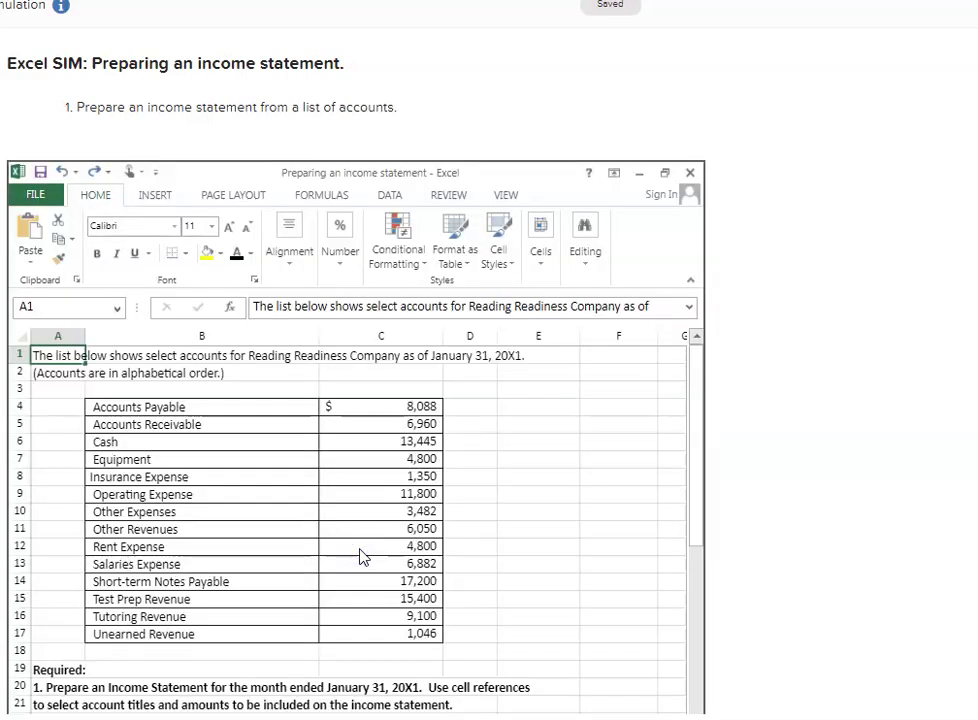
pyautogui.scroll(-3, 572, 434)
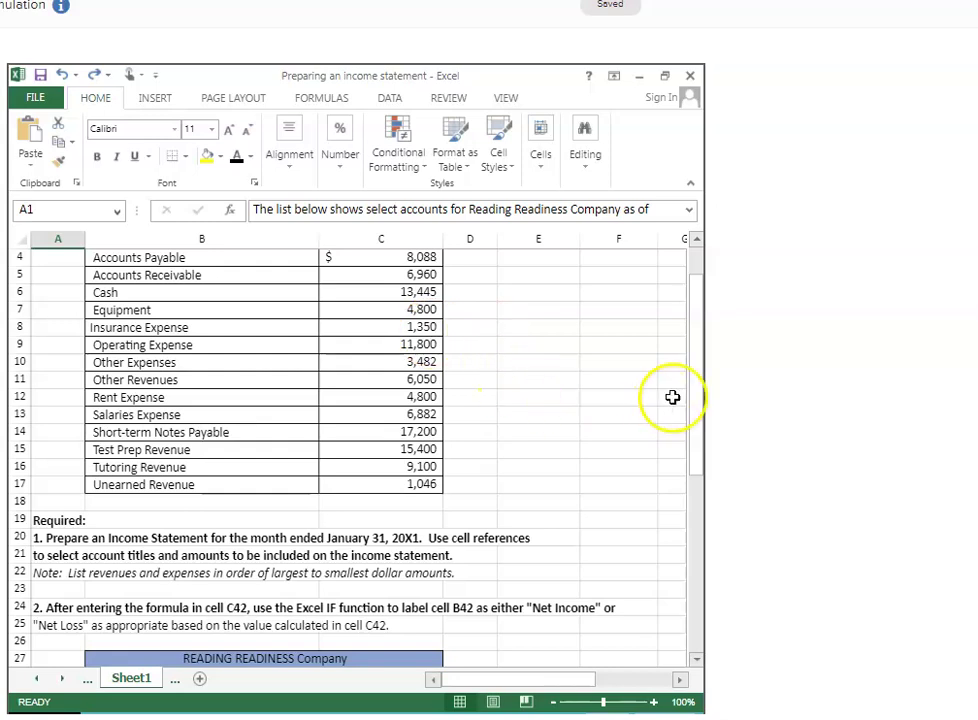
pyautogui.moveTo(697, 437); pyautogui.dragTo(697, 380)
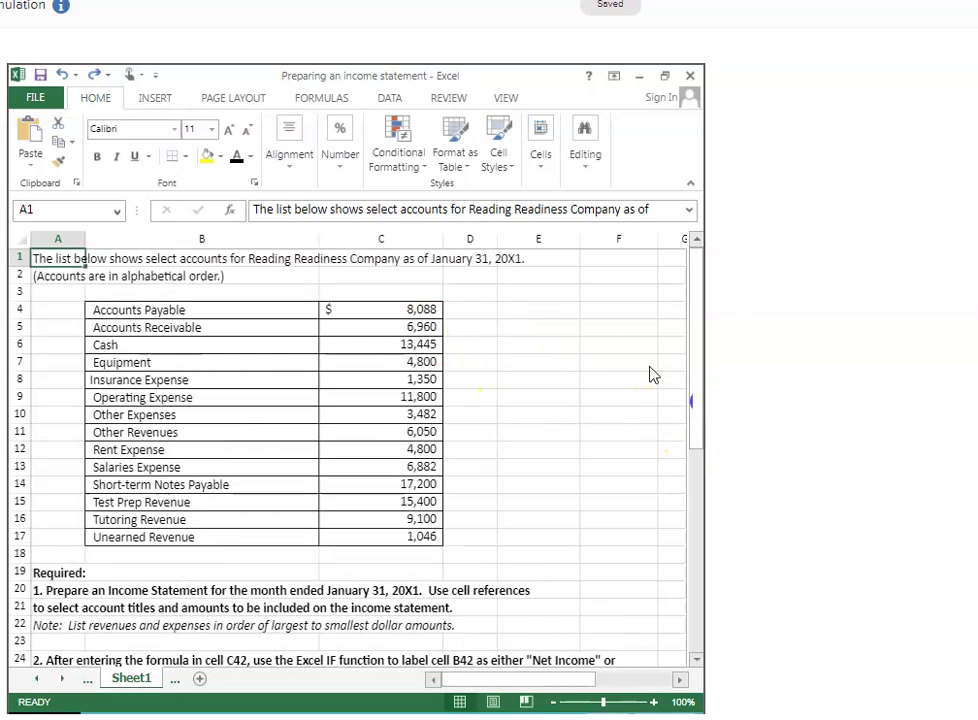
pyautogui.moveTo(697, 320); pyautogui.dragTo(704, 463)
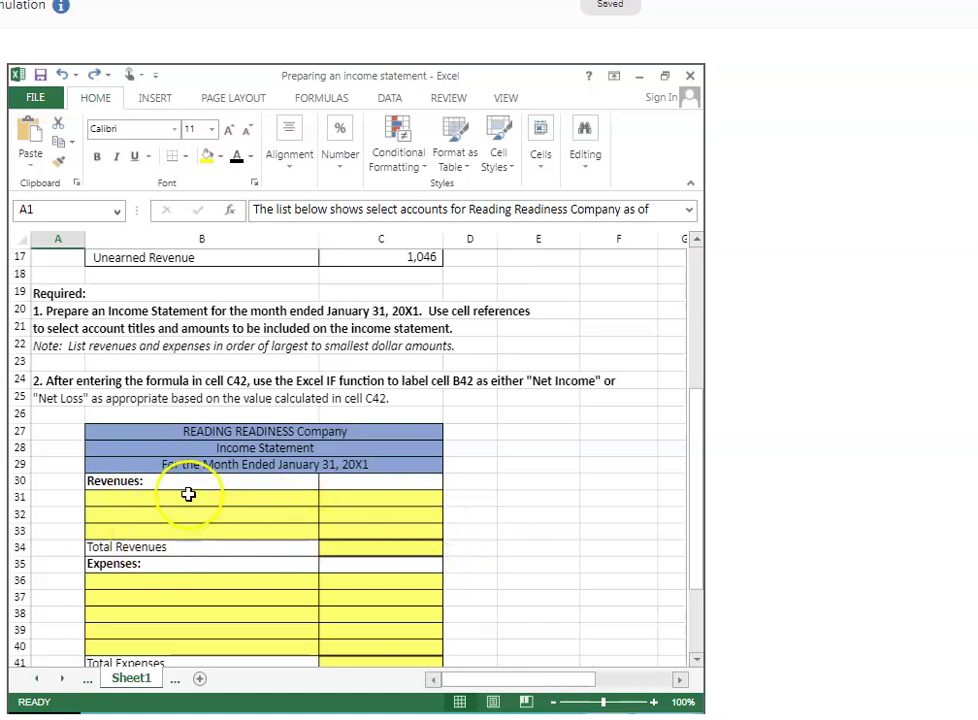
pyautogui.moveTo(697, 556); pyautogui.dragTo(687, 459)
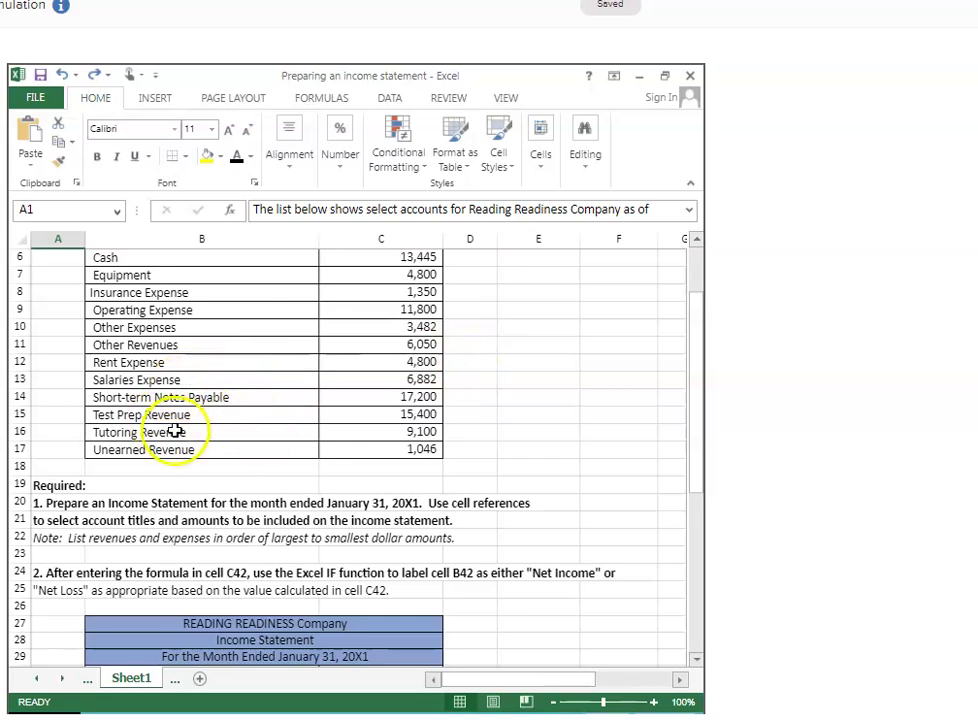
# - Try to enter the Test Prep Revenue amount in C31 as the plain number 15400
pyautogui.click(384, 415)
pyautogui.click(698, 394)
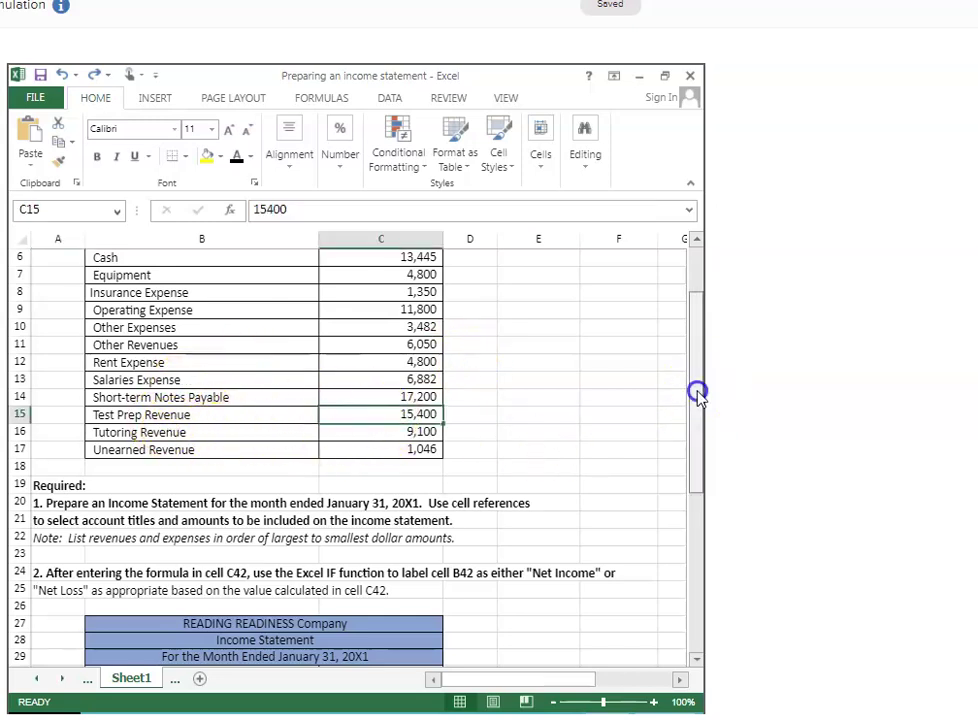
pyautogui.moveTo(700, 397); pyautogui.dragTo(694, 504)
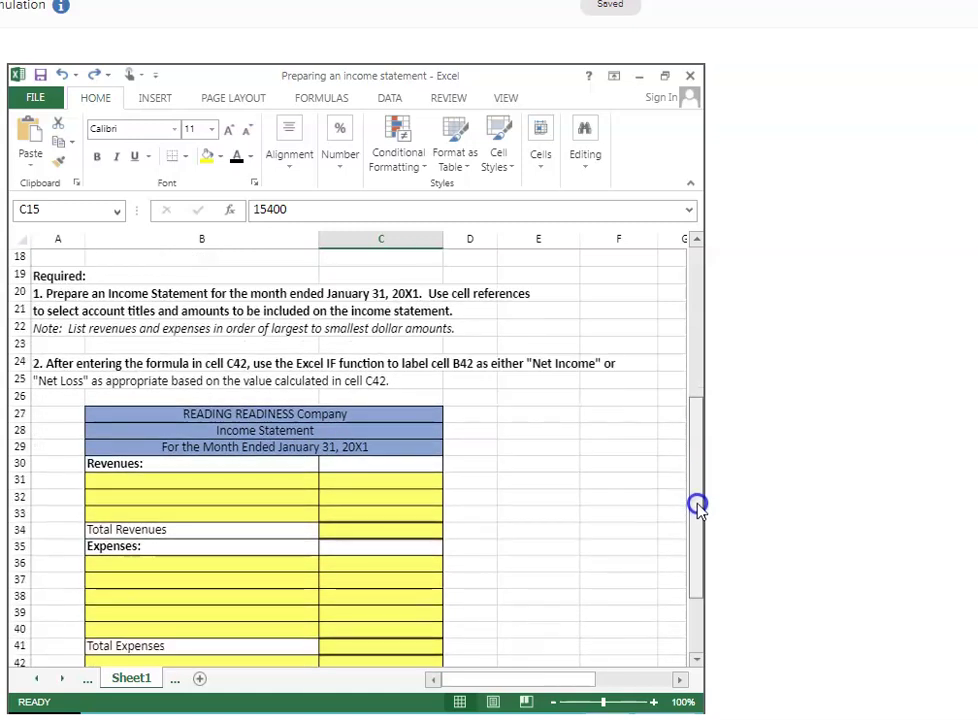
pyautogui.click(391, 483)
pyautogui.write('15400')
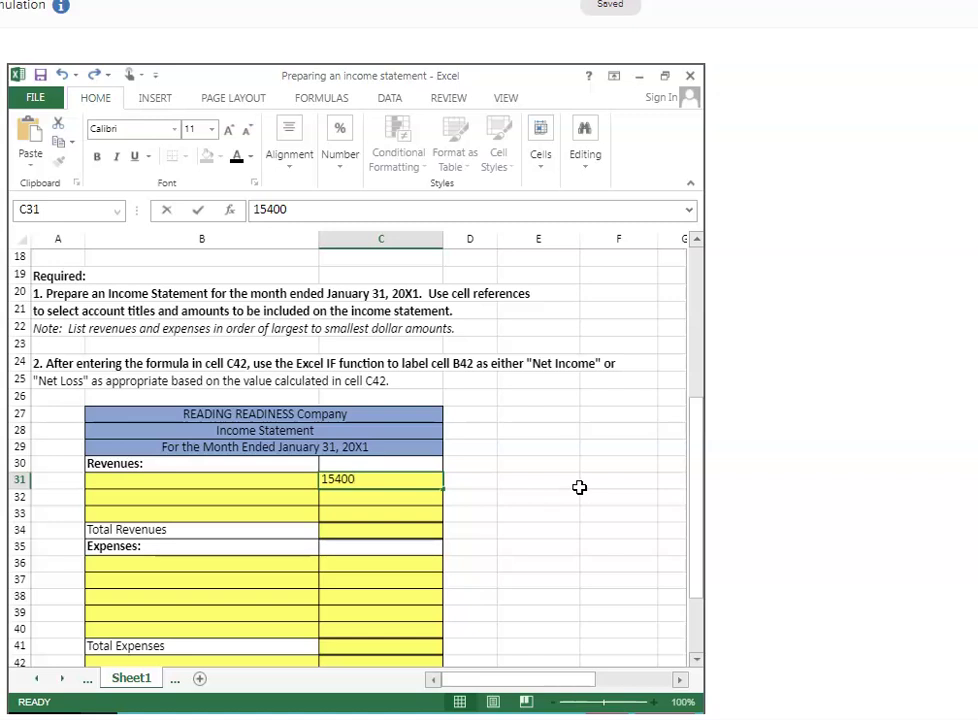
pyautogui.press('Return')
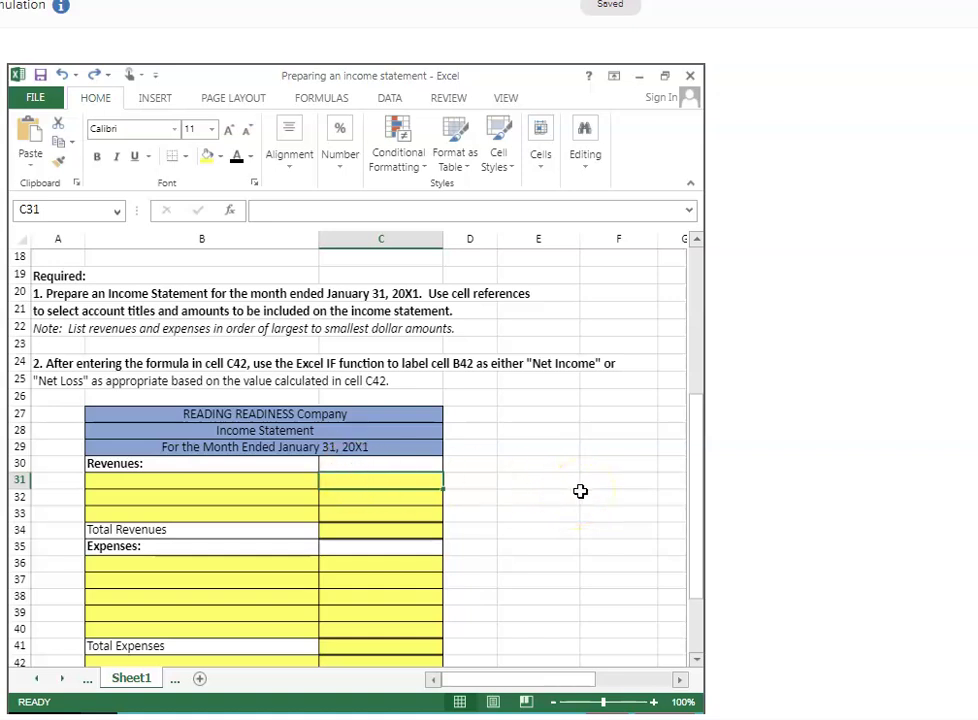
# - Enter the first revenue amount in C31 as the cell reference =C15
pyautogui.write('=')
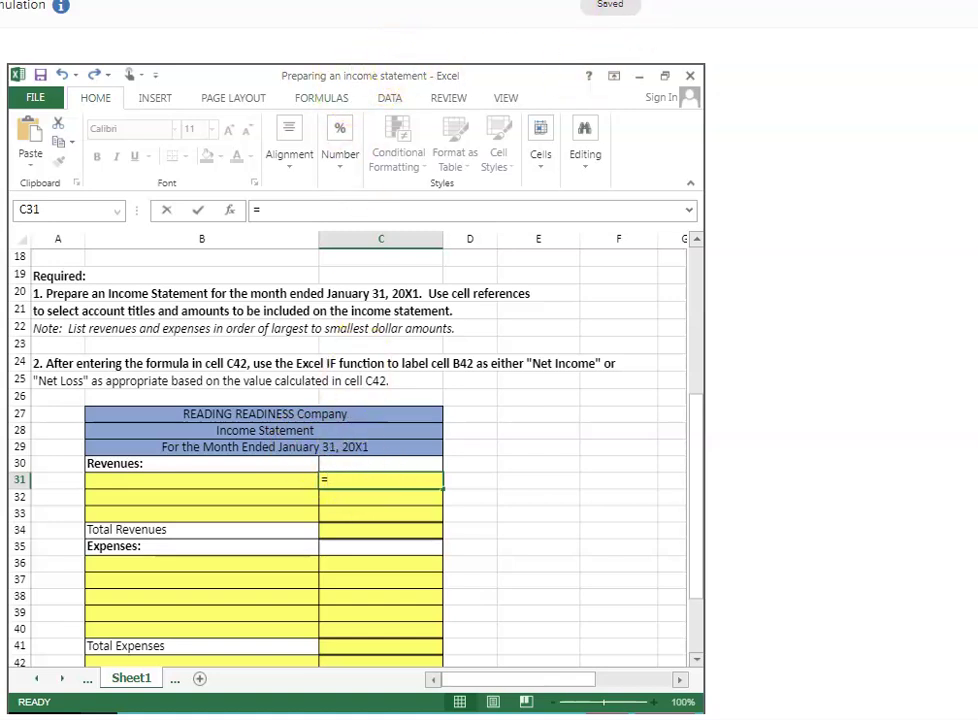
pyautogui.moveTo(701, 509); pyautogui.dragTo(692, 437)
pyautogui.click(424, 347)
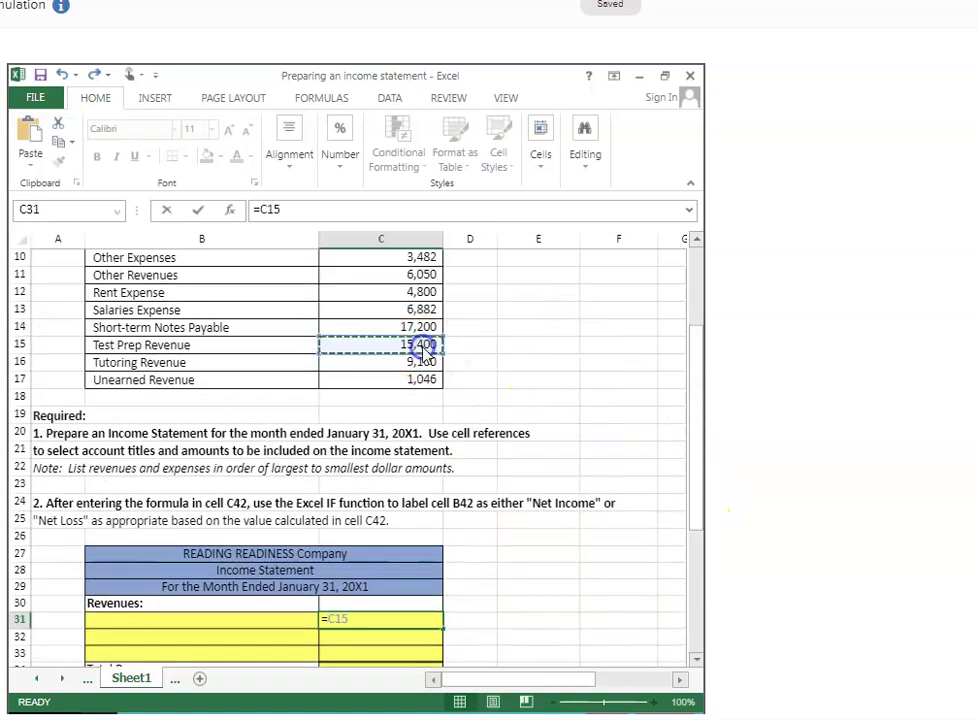
pyautogui.click(348, 637)
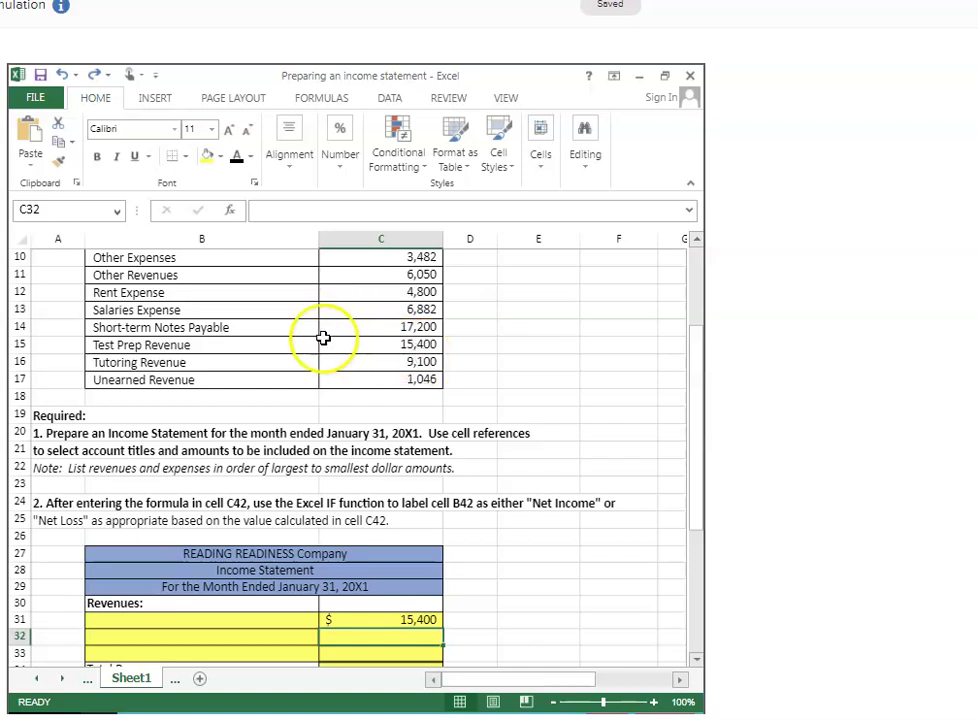
# - Fill the first revenue title in B31 with the cell reference =B15
pyautogui.click(195, 621)
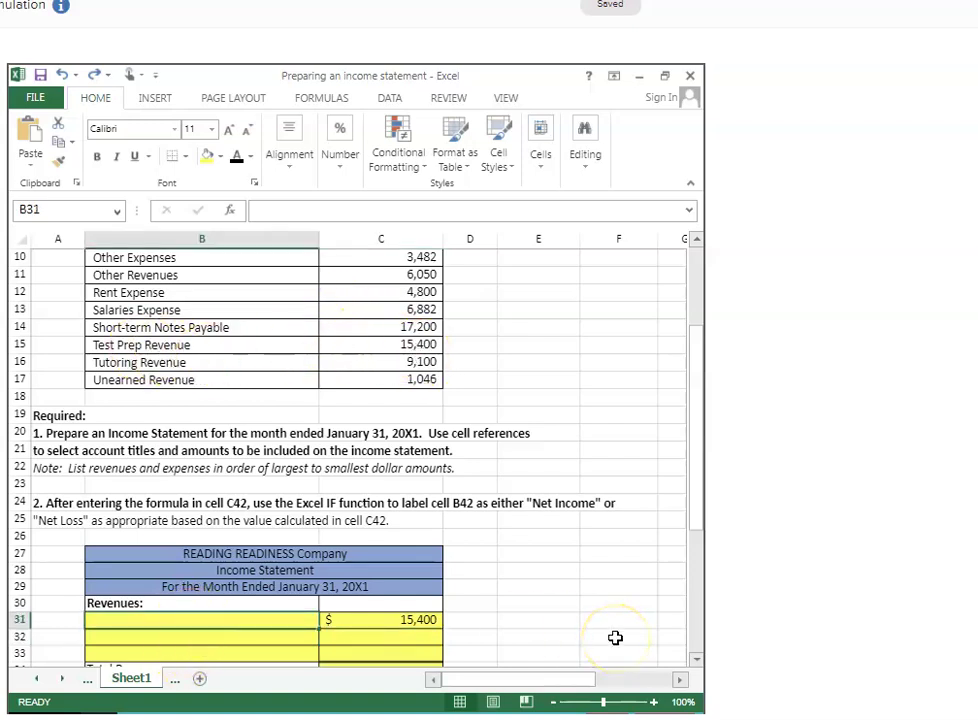
pyautogui.write('=')
pyautogui.click(200, 345)
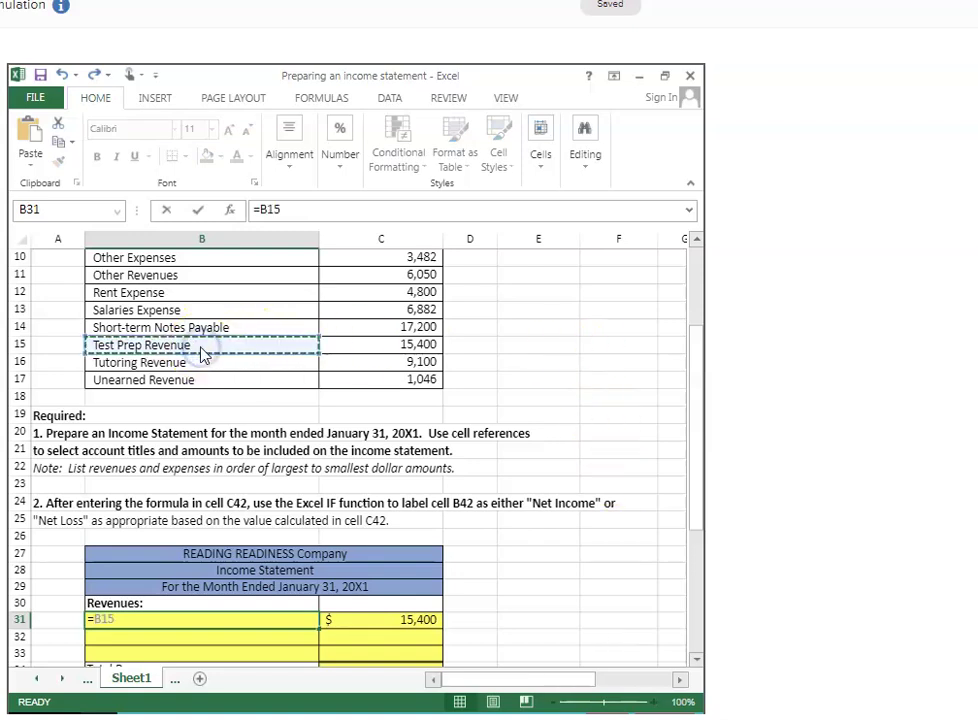
pyautogui.press('Return')
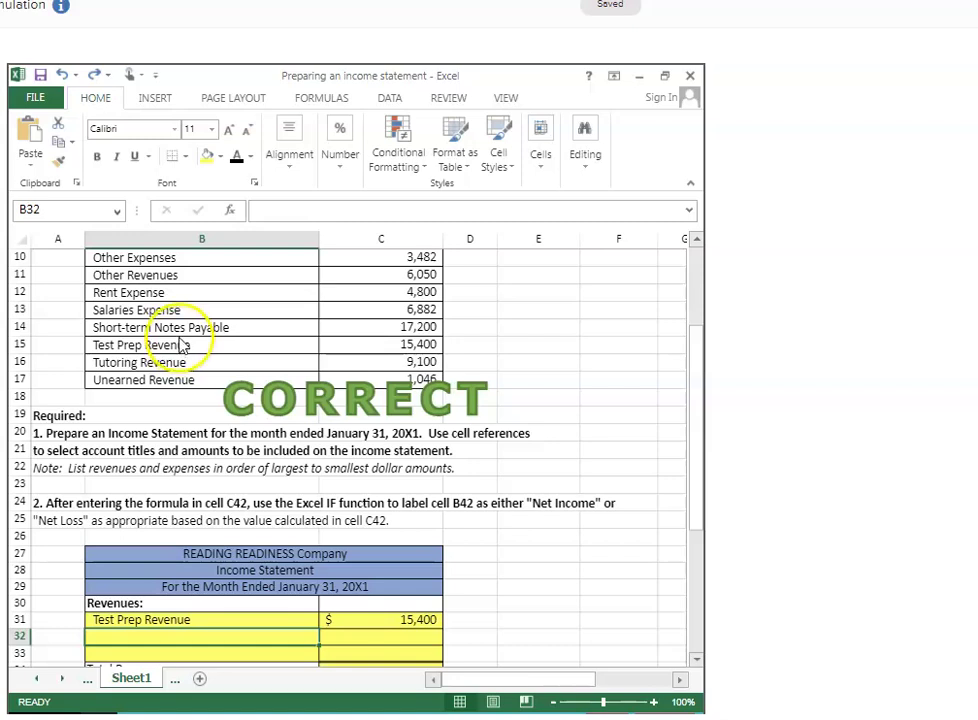
# - Check the formulas behind the first revenue line's amount in C31 and title in B31
pyautogui.scroll(-1, 235, 556)
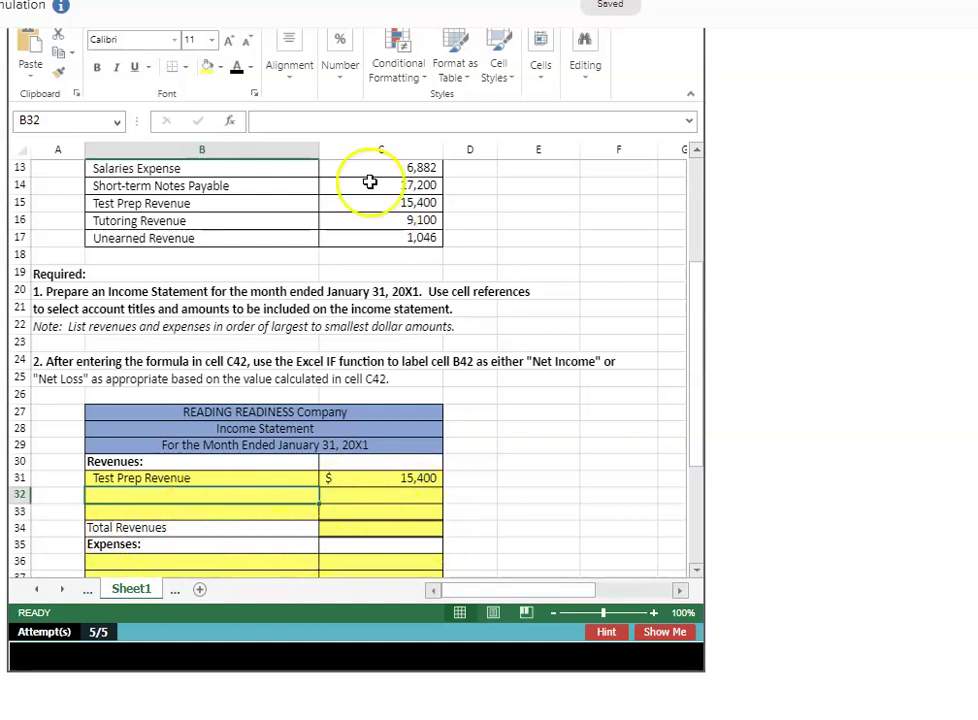
pyautogui.click(382, 477)
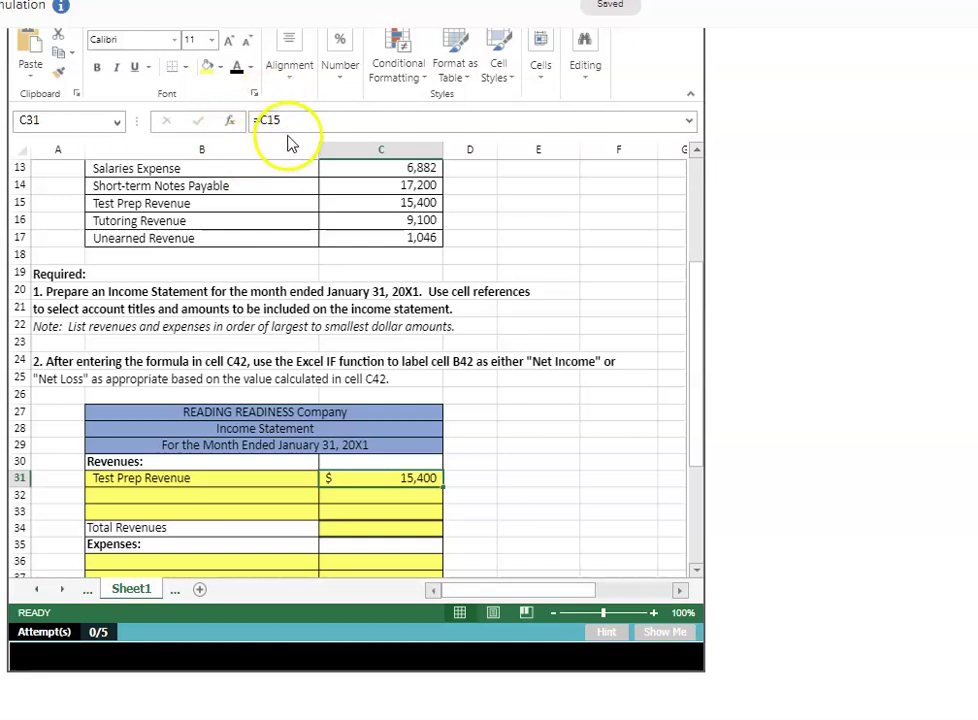
pyautogui.click(255, 477)
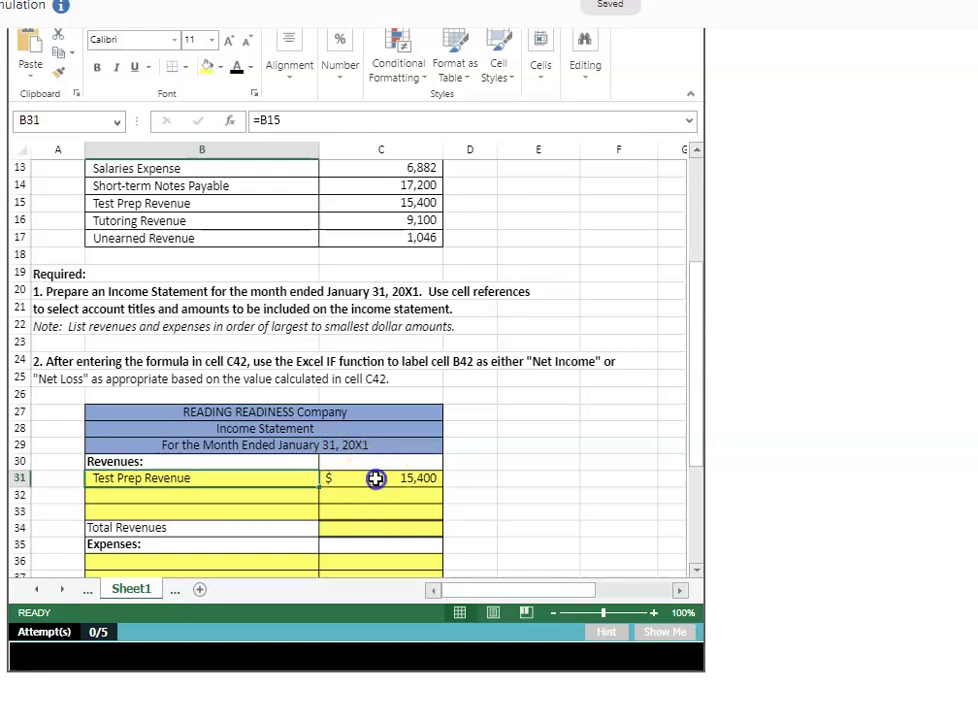
pyautogui.click(375, 478)
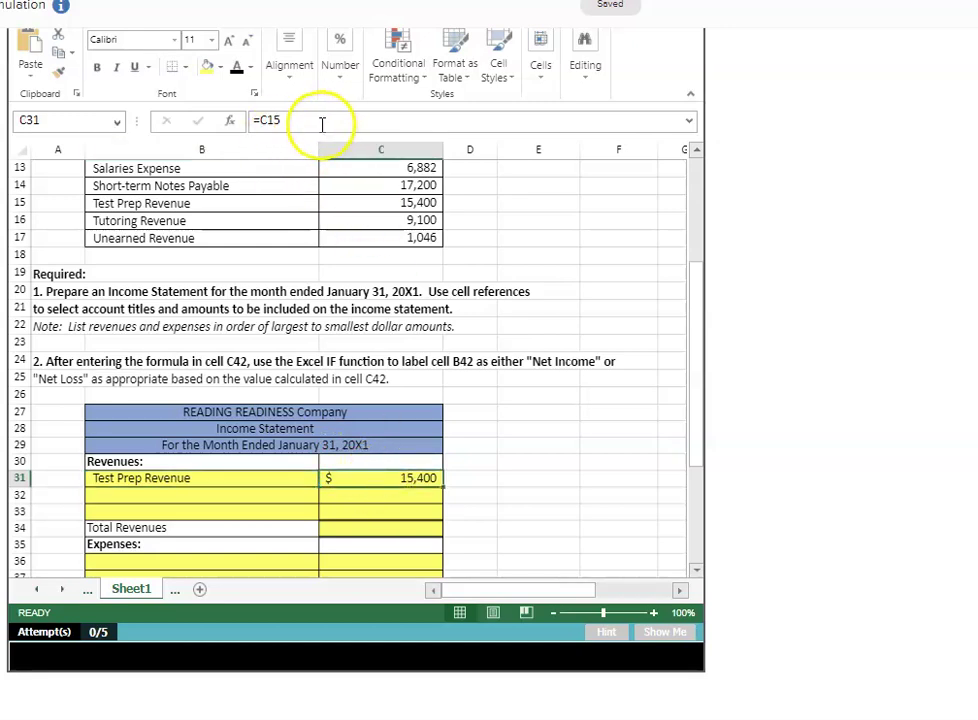
# - Try to total the revenues in C34 with a SUM over C31:C33, and dismiss the resulting message
pyautogui.click(137, 530)
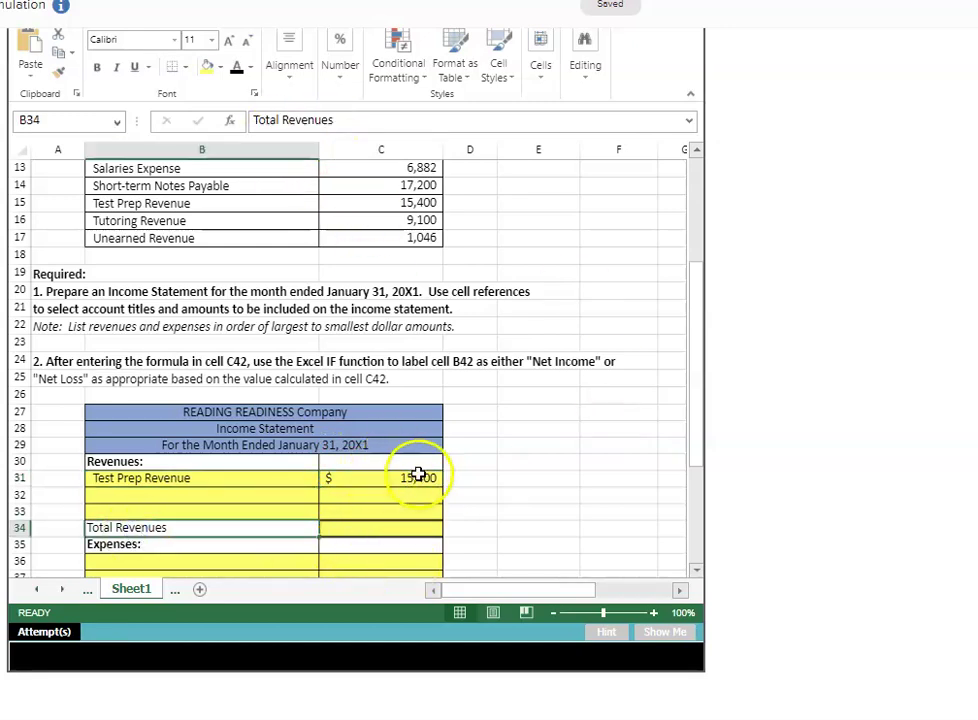
pyautogui.click(421, 529)
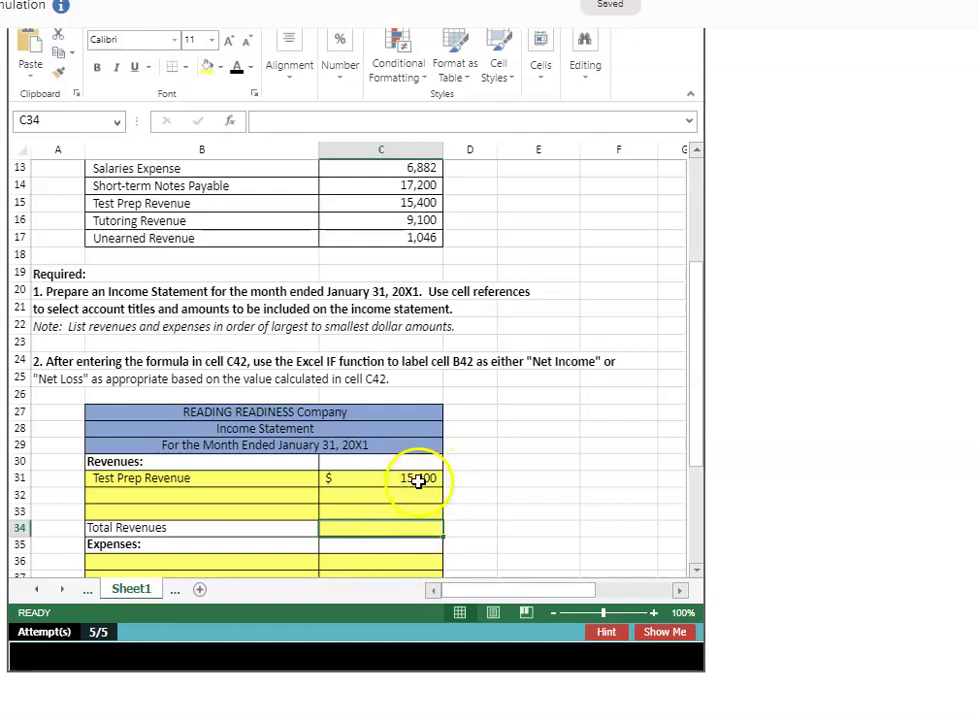
pyautogui.click(37, 497)
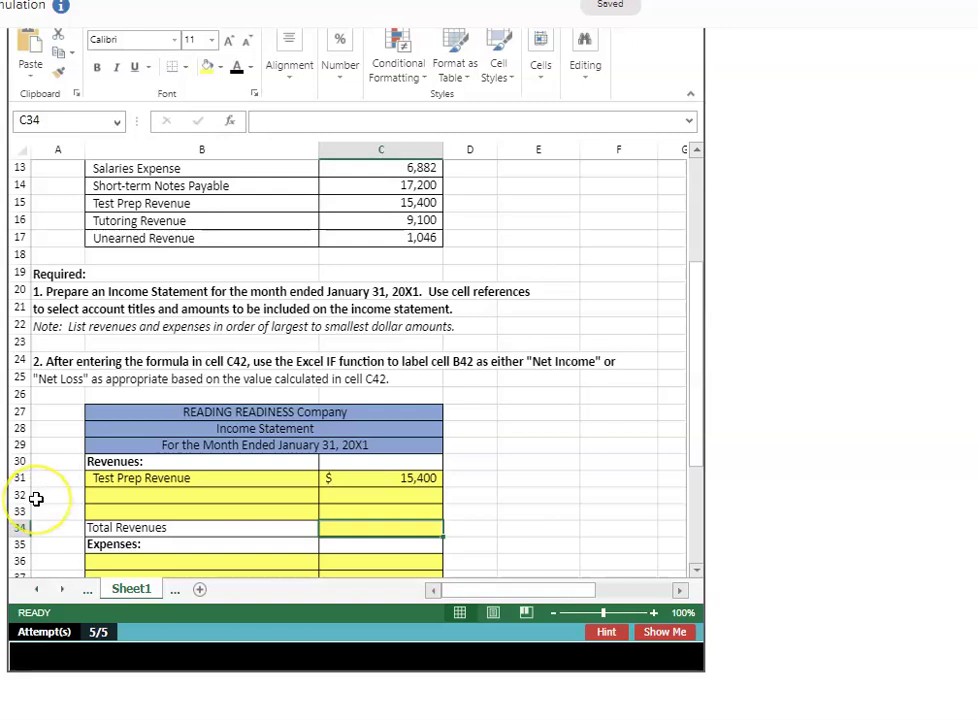
pyautogui.click(35, 516)
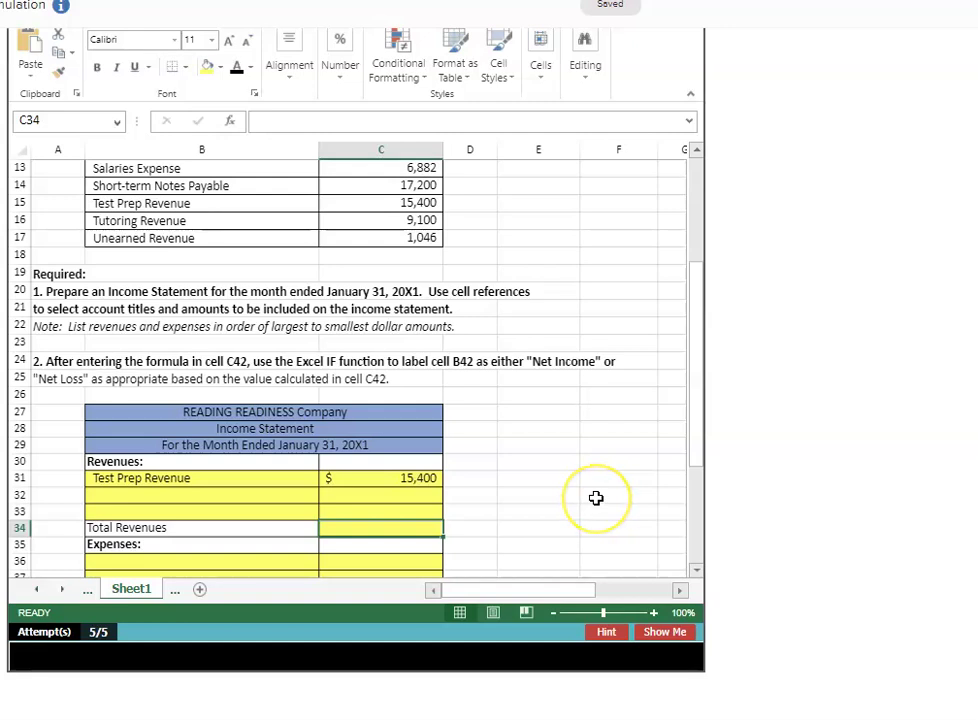
pyautogui.write('=')
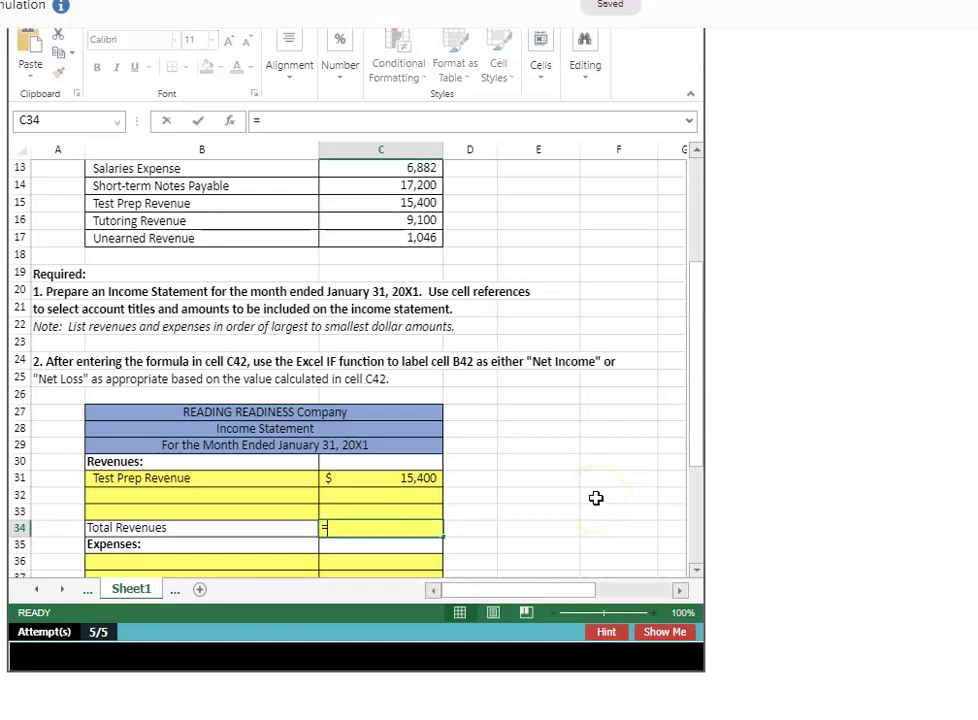
pyautogui.write('SUM')
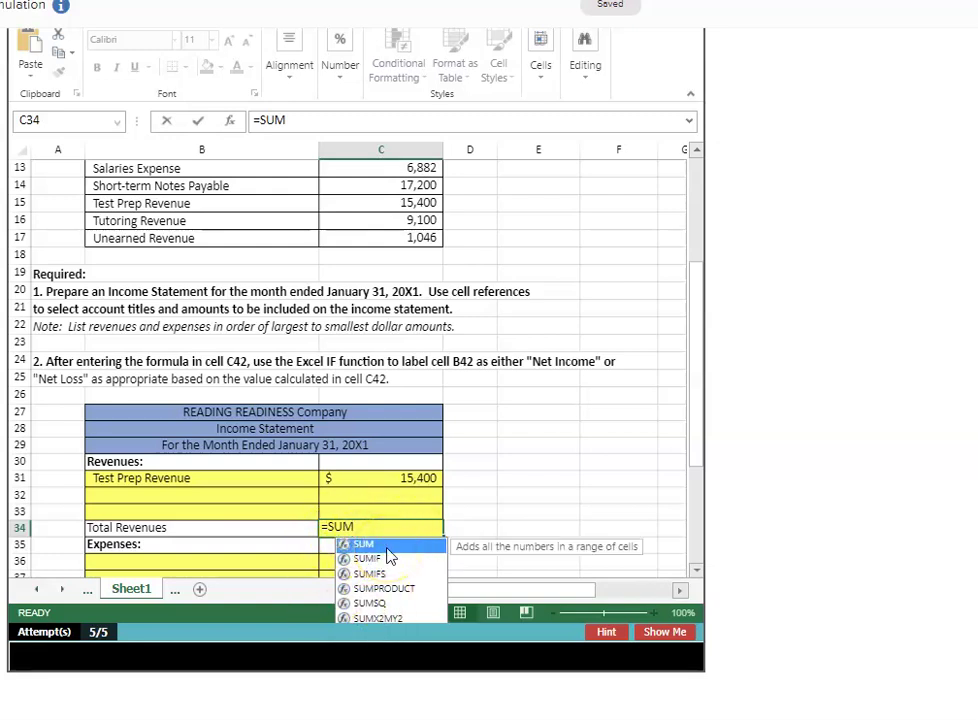
pyautogui.write('(')
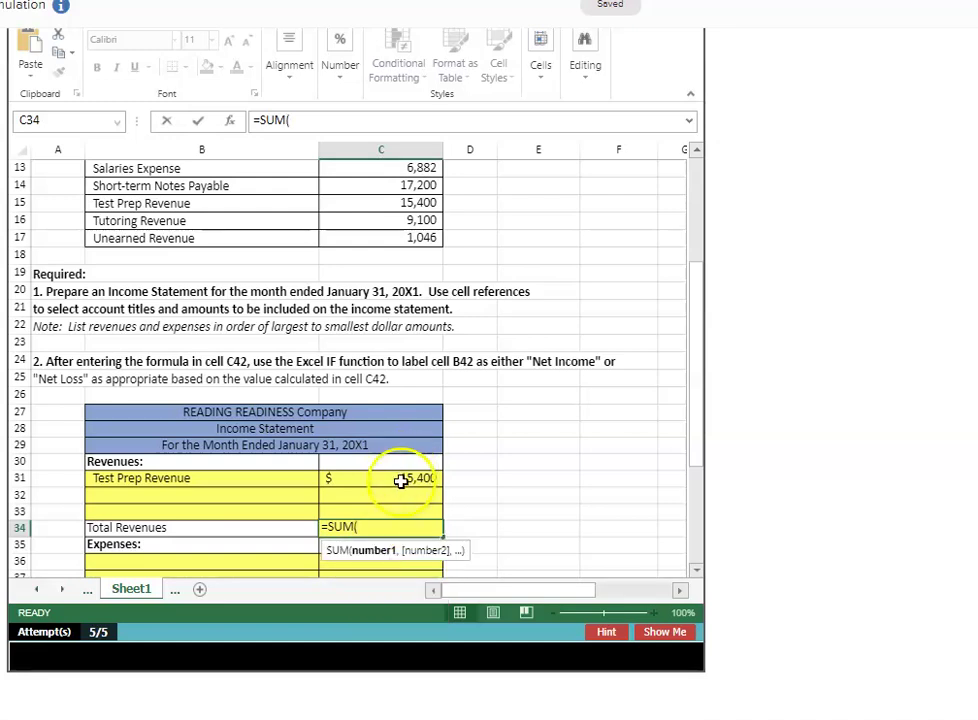
pyautogui.moveTo(406, 478); pyautogui.dragTo(406, 505)
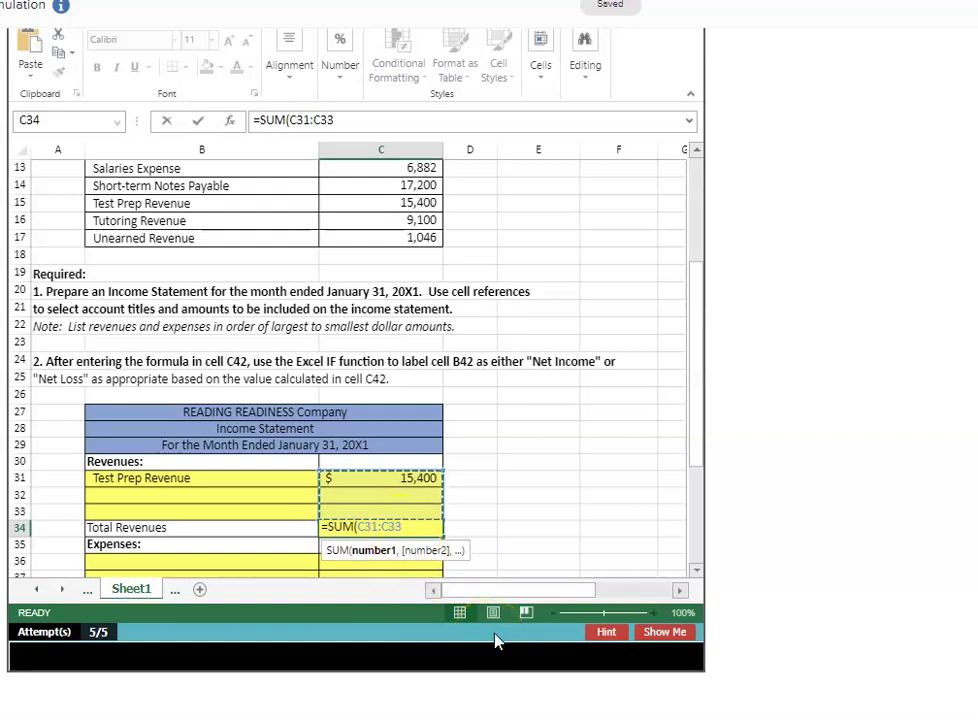
pyautogui.press('Return')
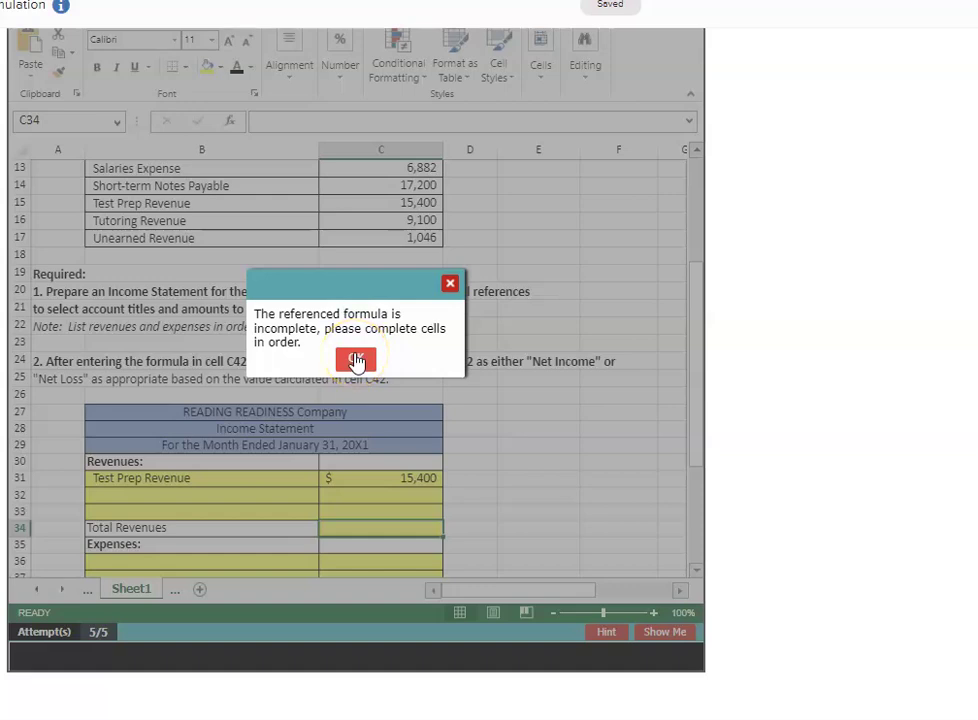
pyautogui.click(356, 360)
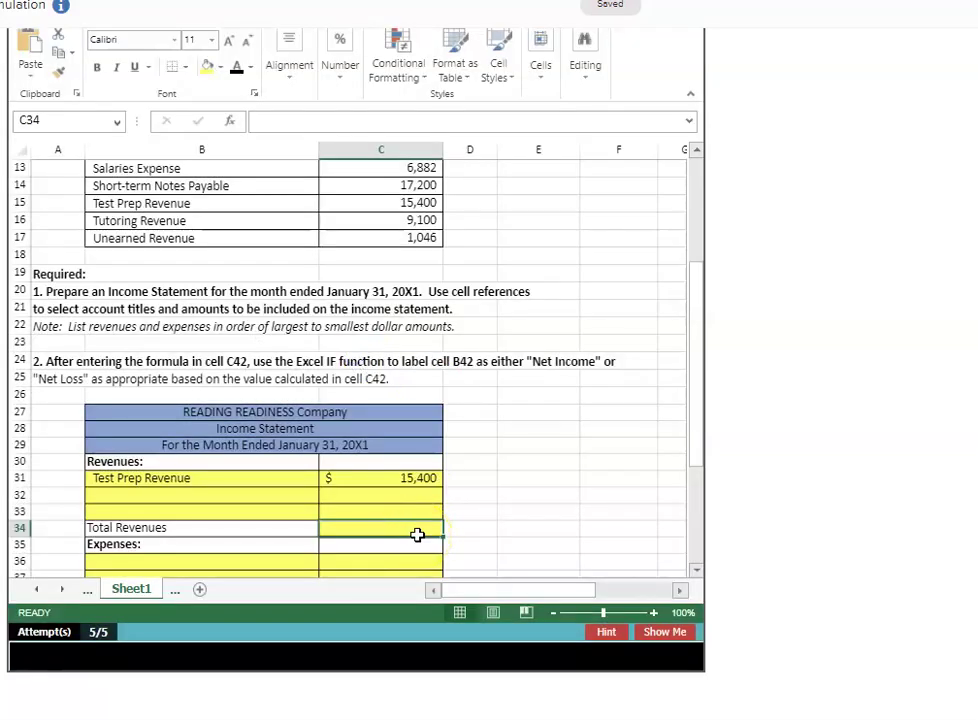
# - Retry the Total Revenues formula in C34 as =SUM(C31:C33) with its closing parenthesis, and close the message
pyautogui.write('=')
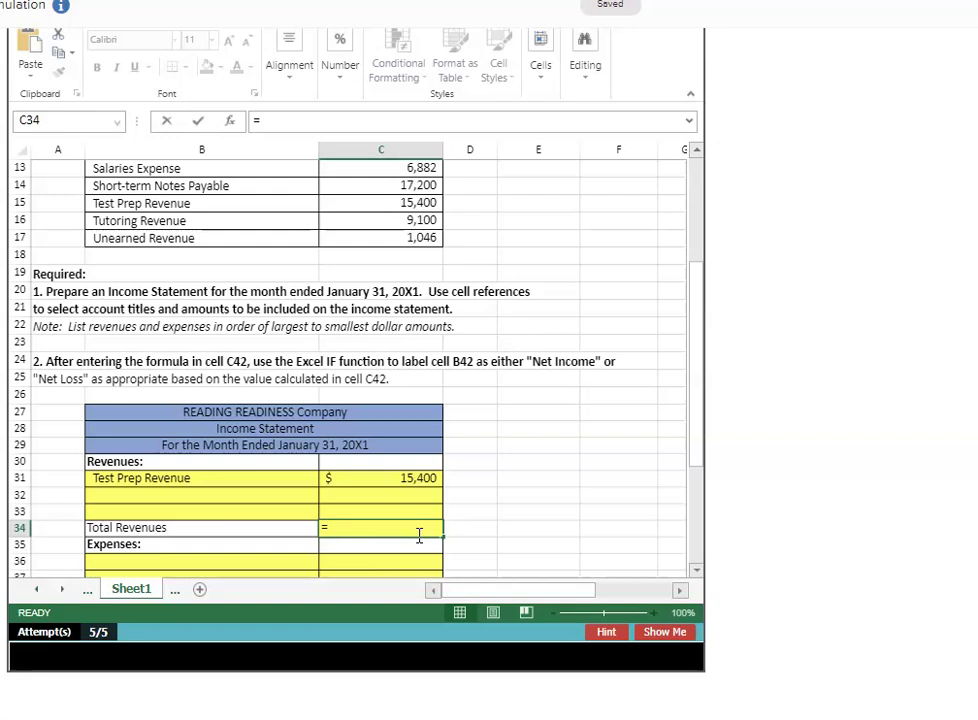
pyautogui.write('sum')
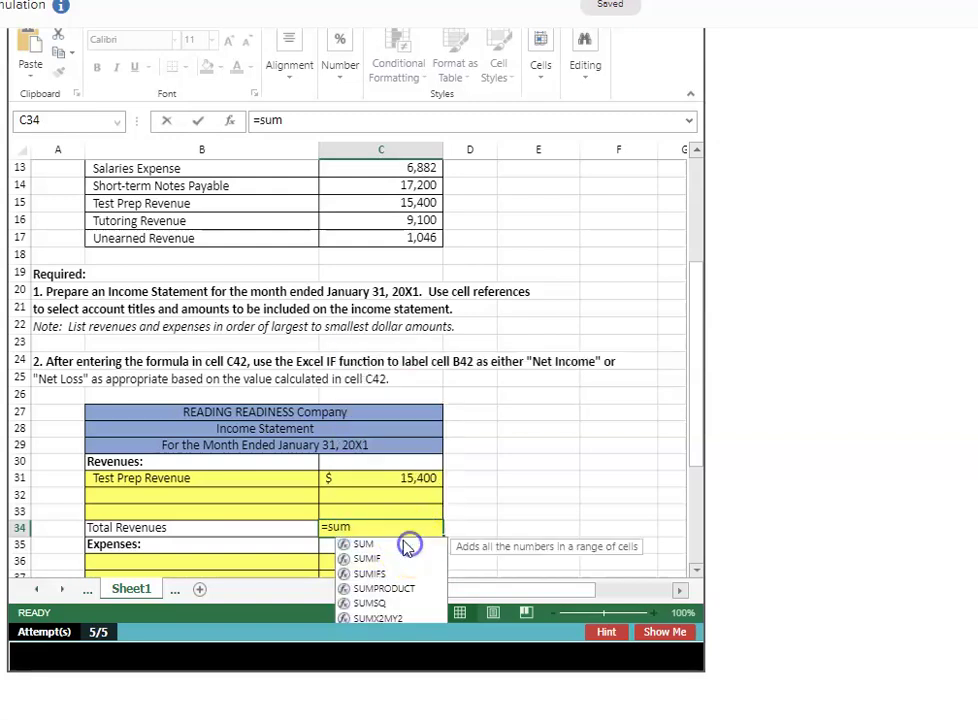
pyautogui.click(365, 545)
pyautogui.doubleClick(367, 548)
pyautogui.moveTo(395, 469); pyautogui.dragTo(400, 511)
pyautogui.write(')')
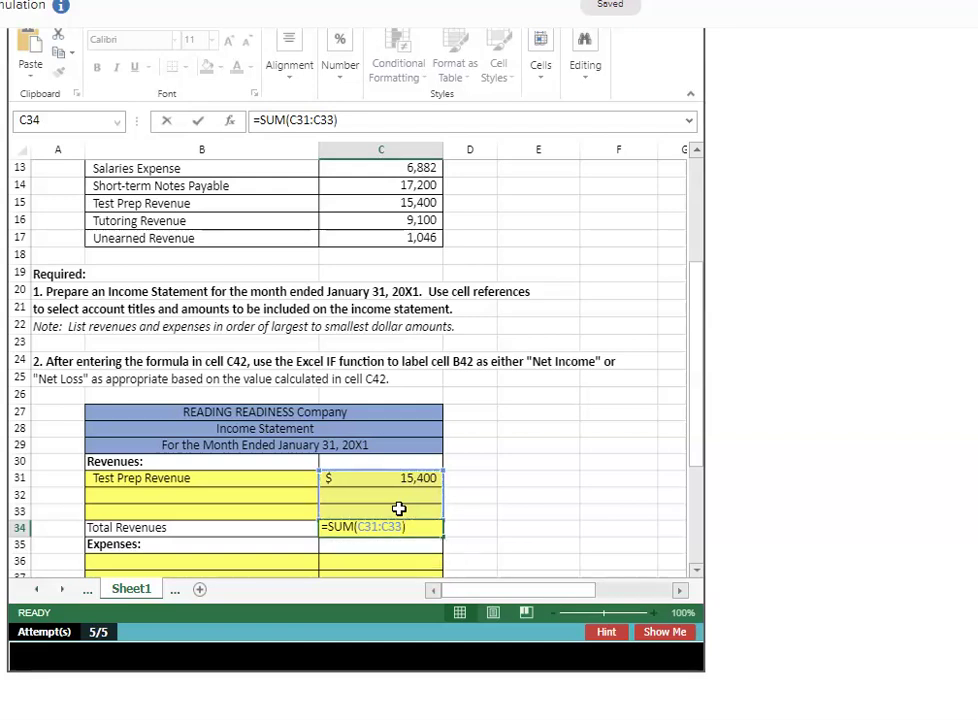
pyautogui.press('Return')
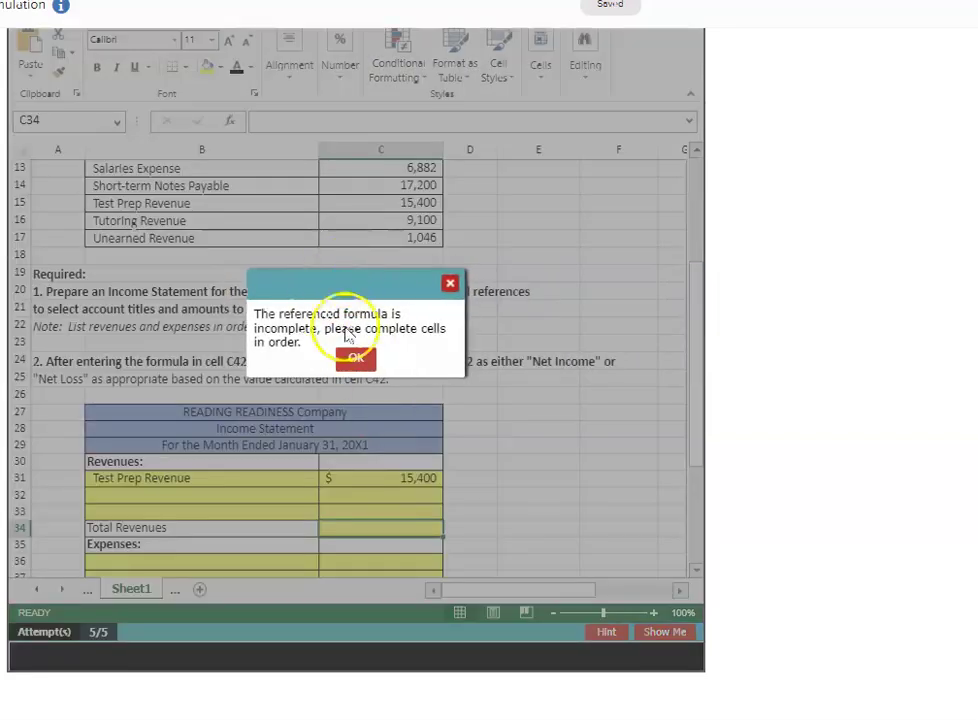
pyautogui.click(358, 356)
# - Fill the second revenue amount in C32 with the cell reference =C16, and check its formula
pyautogui.click(399, 496)
pyautogui.click(405, 506)
pyautogui.click(409, 498)
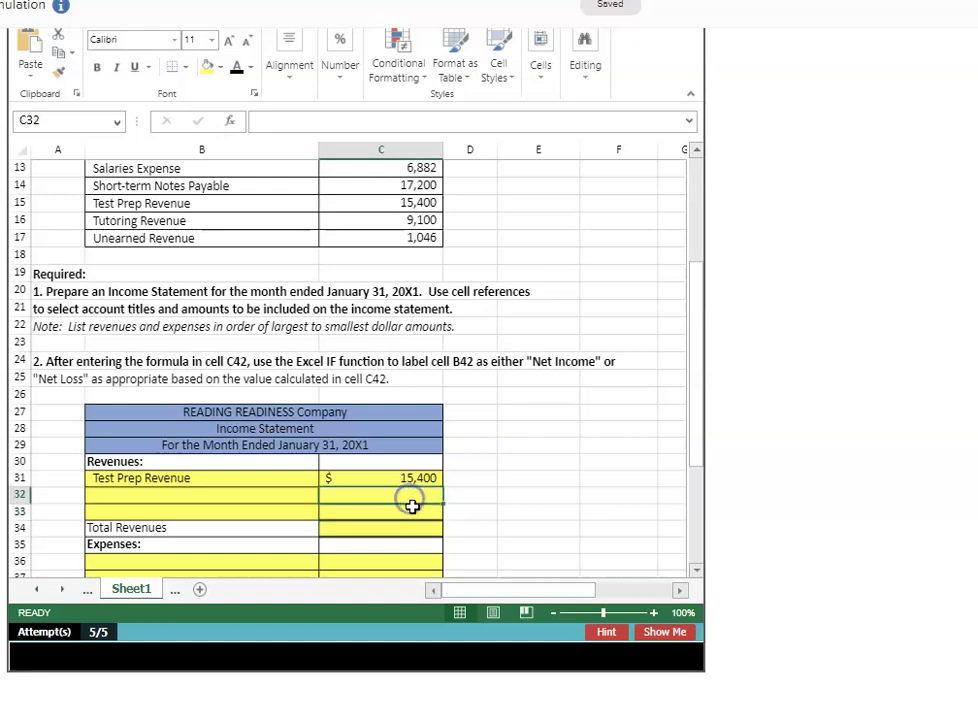
pyautogui.write('9100')
pyautogui.press('Return')
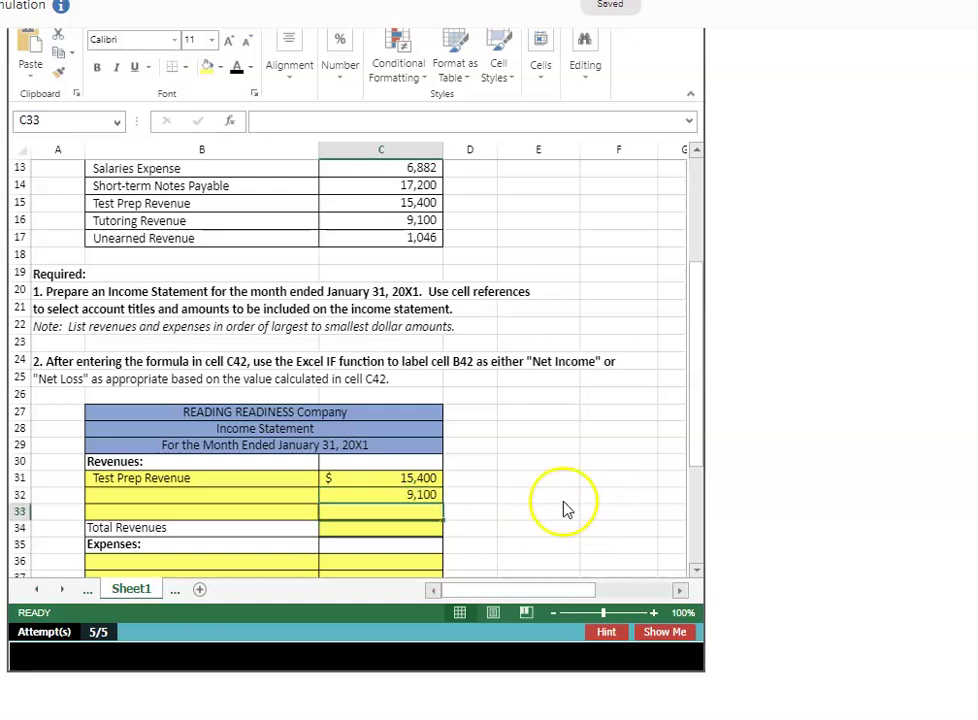
pyautogui.click(415, 494)
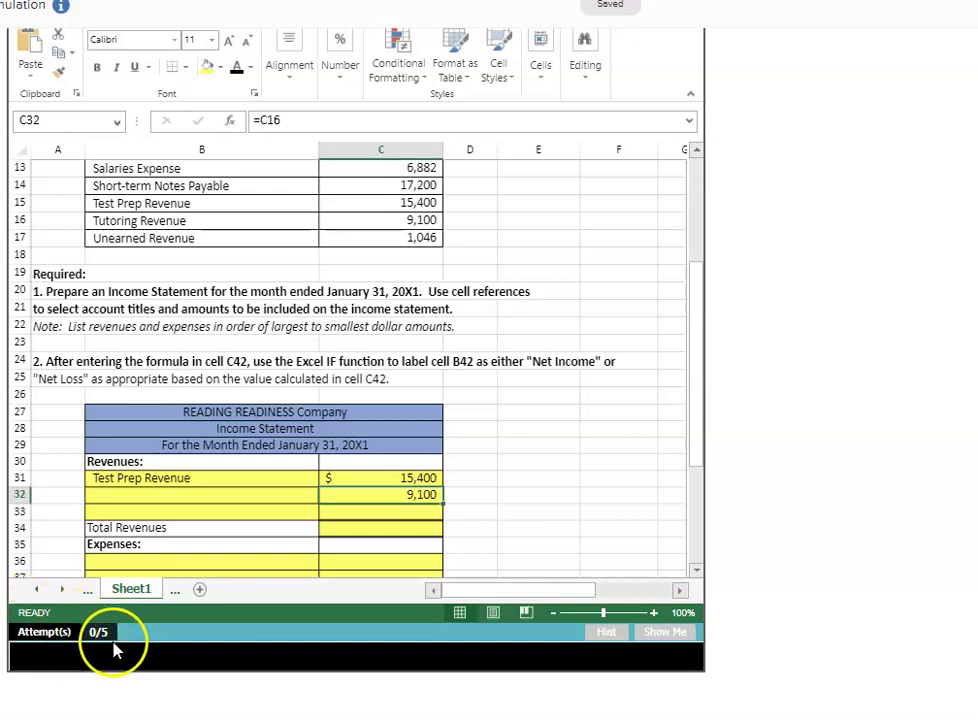
# - Try to enter the third revenue amount in C33 as the plain number 6050
pyautogui.click(410, 511)
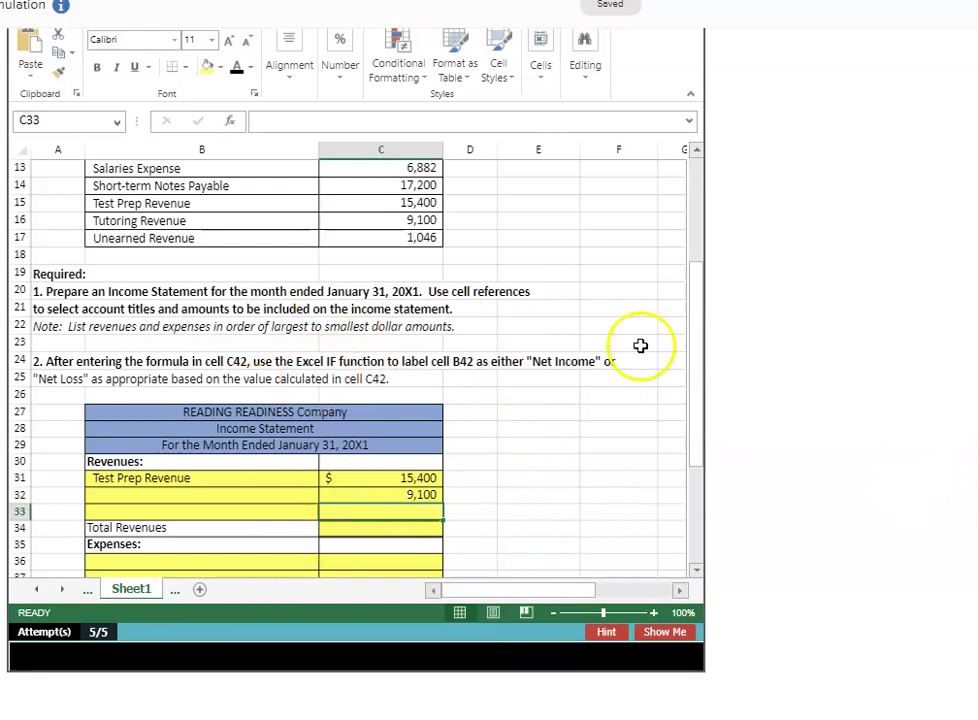
pyautogui.write('6050')
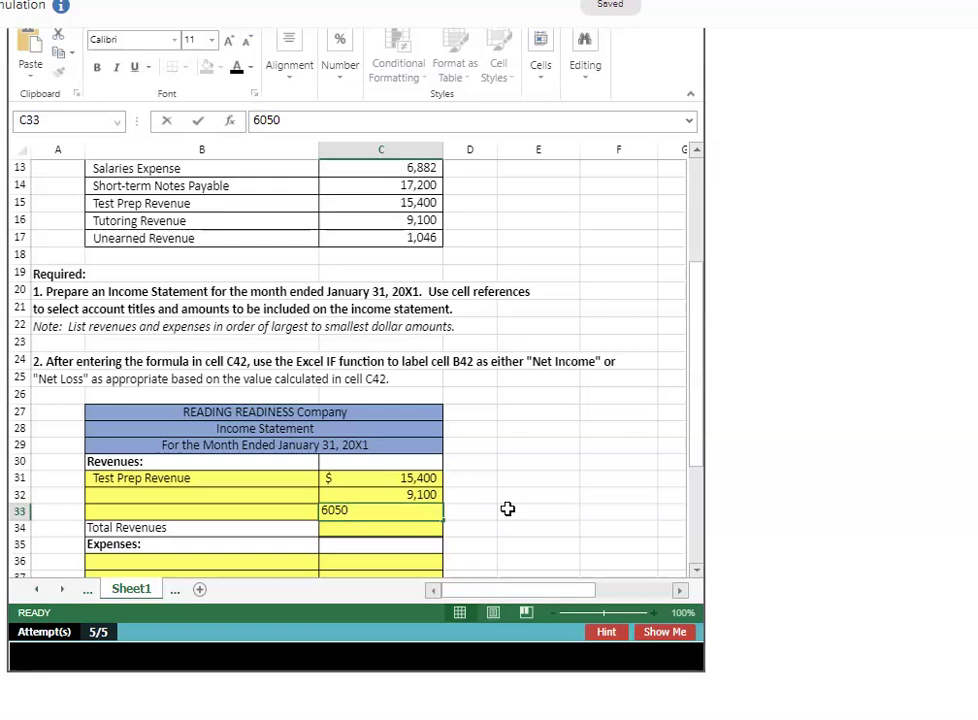
pyautogui.press('Return')
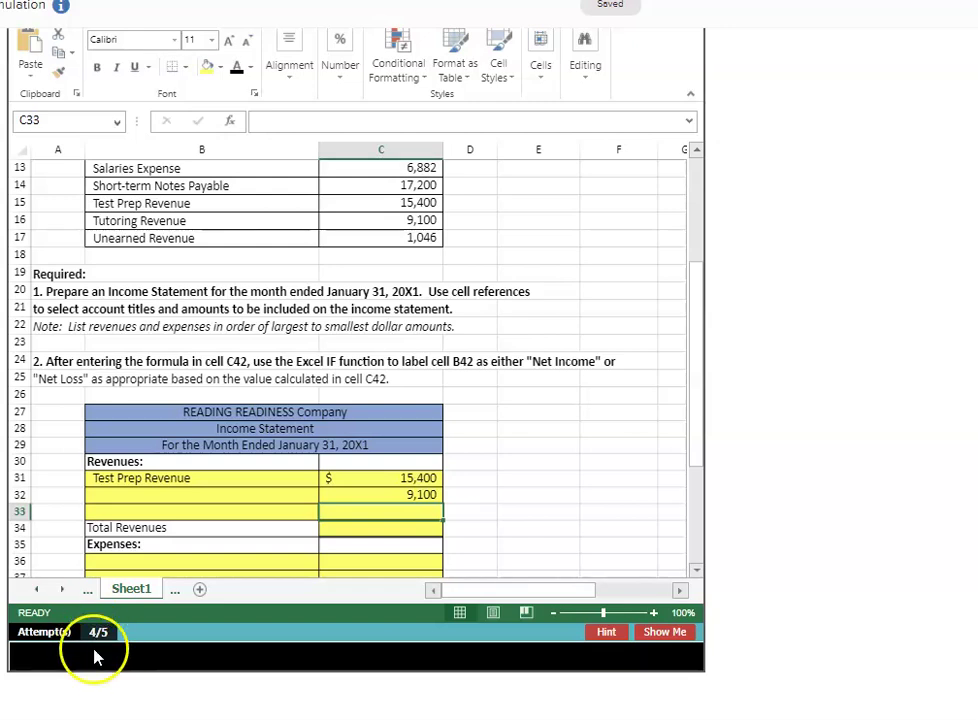
# - Examine the total cells C34 and C41 together with the account list that supplies the income statement
pyautogui.click(415, 529)
pyautogui.scroll(-1, 415, 532)
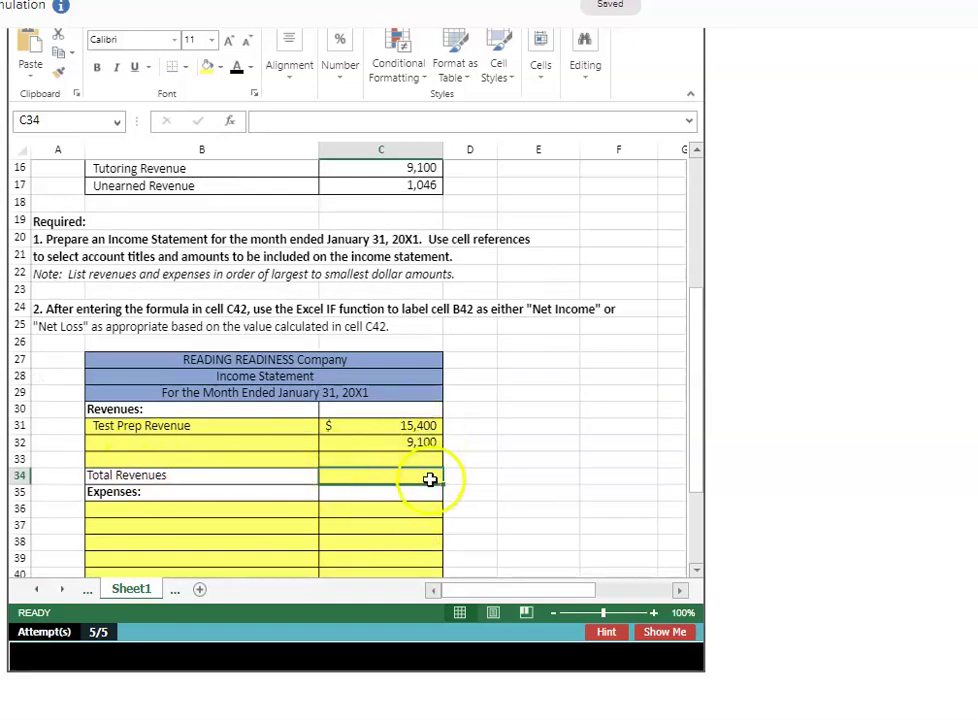
pyautogui.scroll(-2, 398, 495)
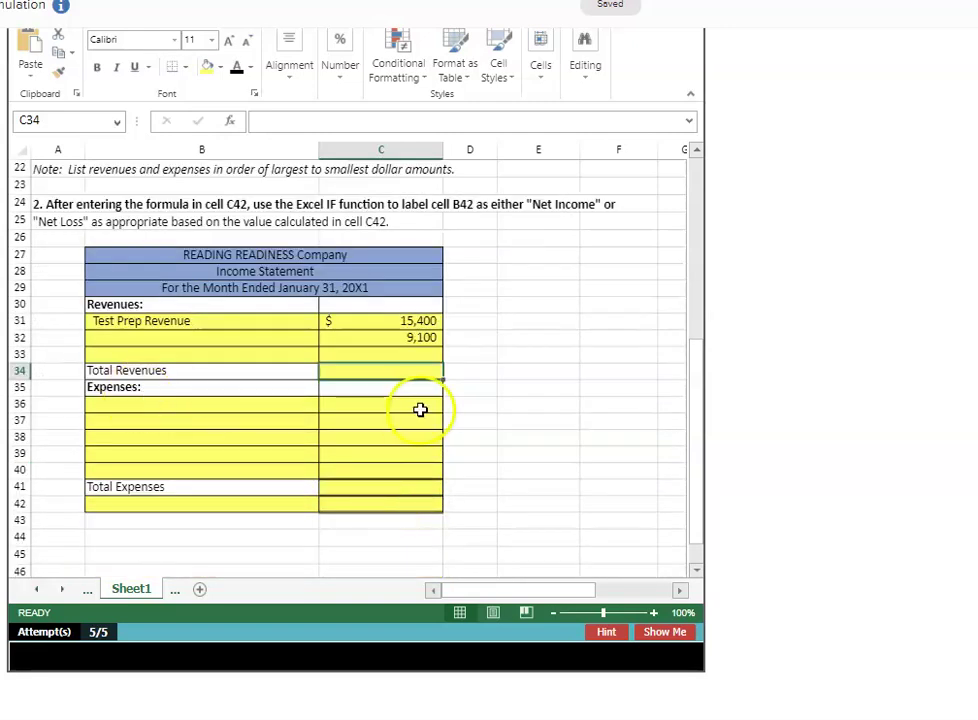
pyautogui.click(398, 488)
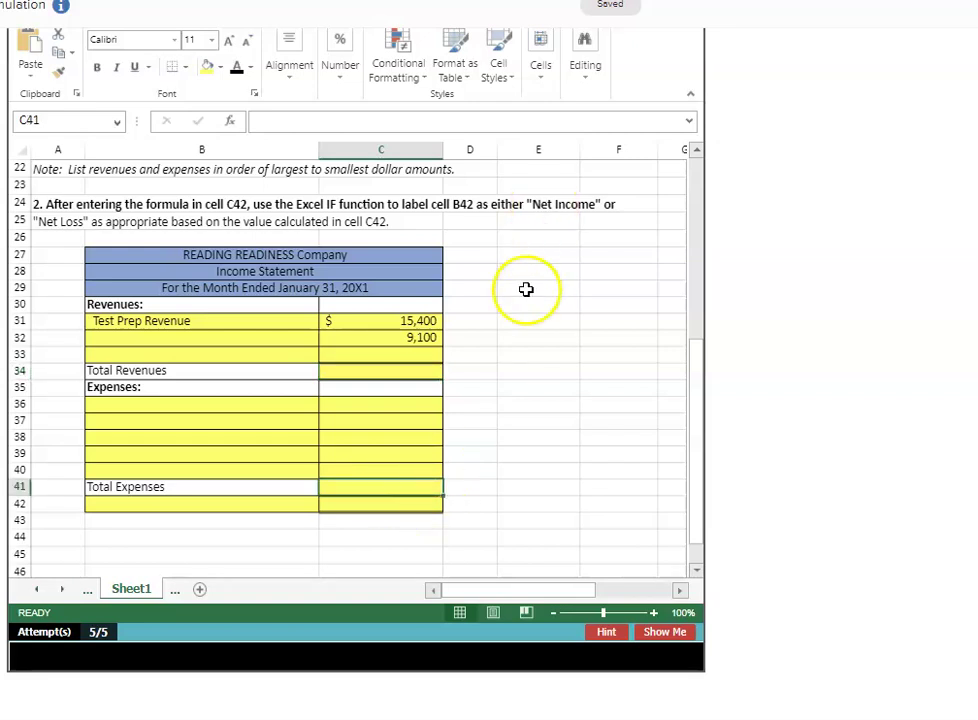
pyautogui.scroll(3, 526, 290)
pyautogui.scroll(1, 463, 406)
pyautogui.scroll(3, 690, 522)
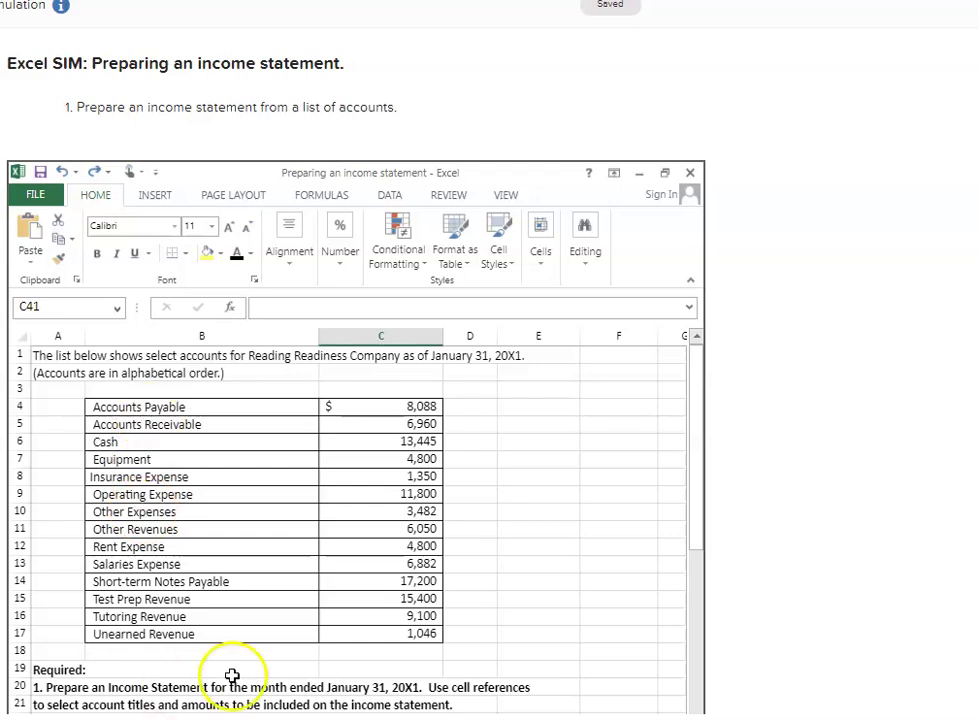
pyautogui.moveTo(699, 452); pyautogui.dragTo(670, 665)
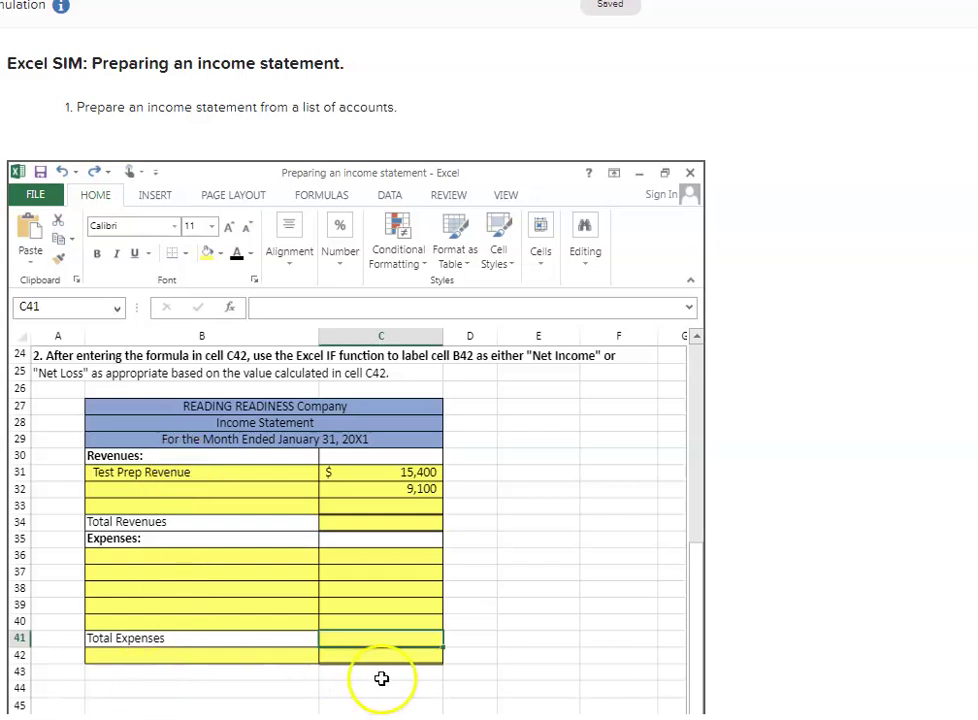
# - Read the second requirement about labelling B42 as "Net Income" or "Net Loss" and locate that cell
pyautogui.click(231, 653)
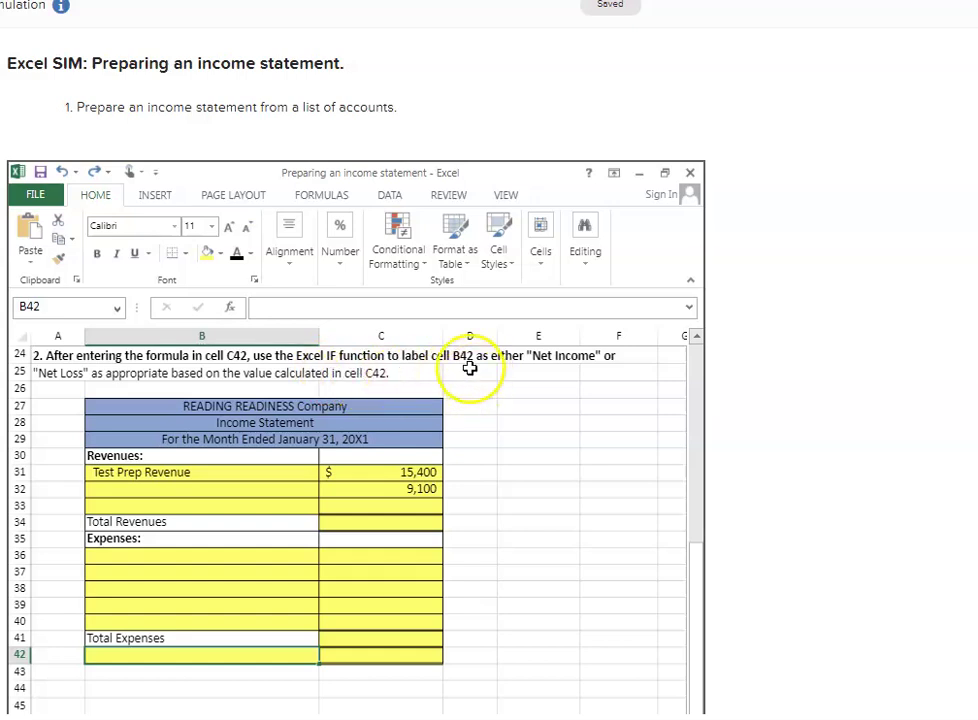
pyautogui.click(194, 656)
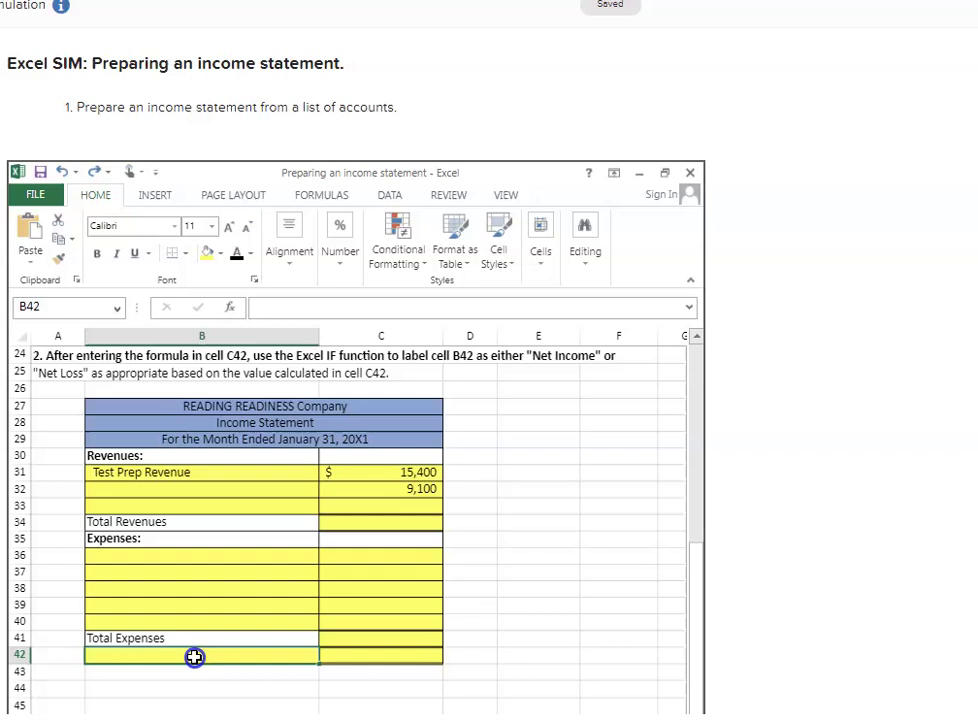
pyautogui.click(262, 645)
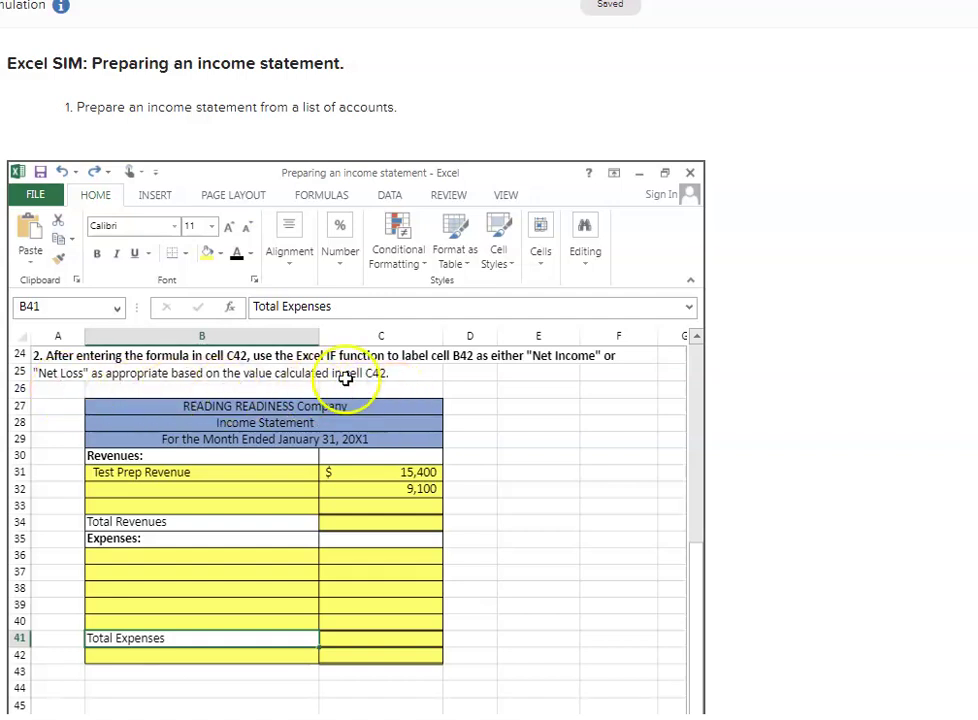
# - Try to calculate the net result in C42 as =(C34-C41), total revenues minus total expenses, and dismiss the resulting message
pyautogui.click(369, 656)
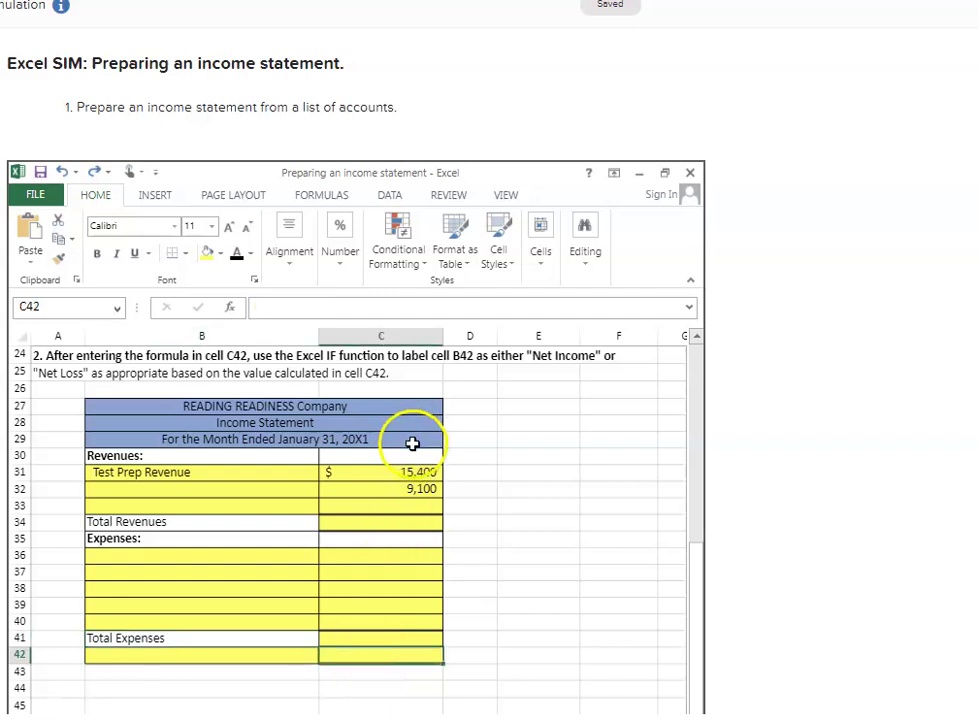
pyautogui.click(376, 657)
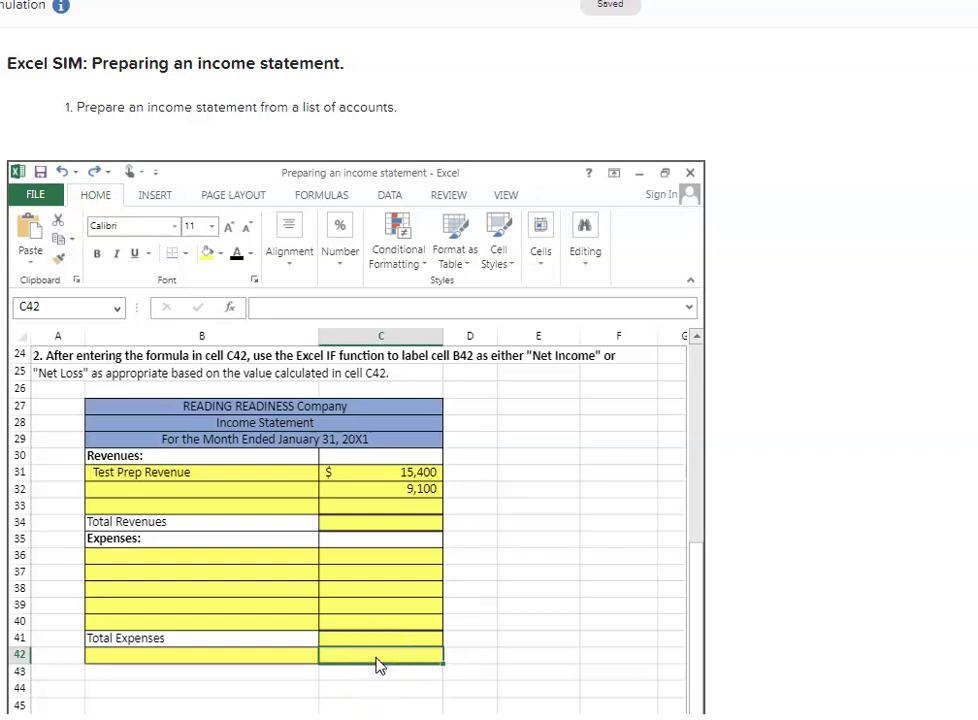
pyautogui.click(287, 308)
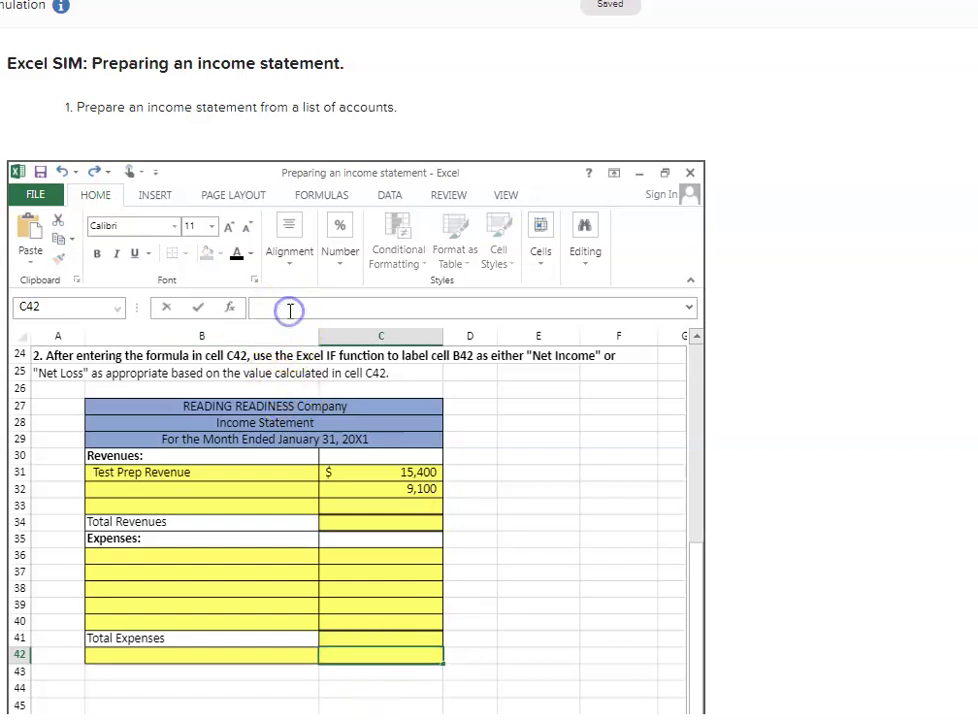
pyautogui.write('=')
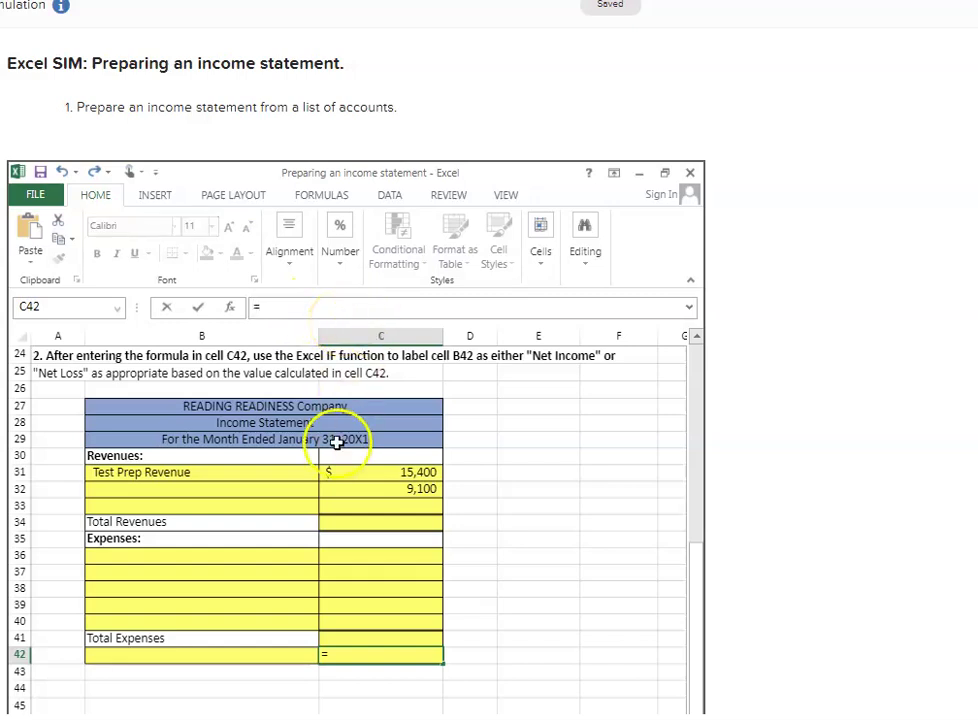
pyautogui.click(378, 518)
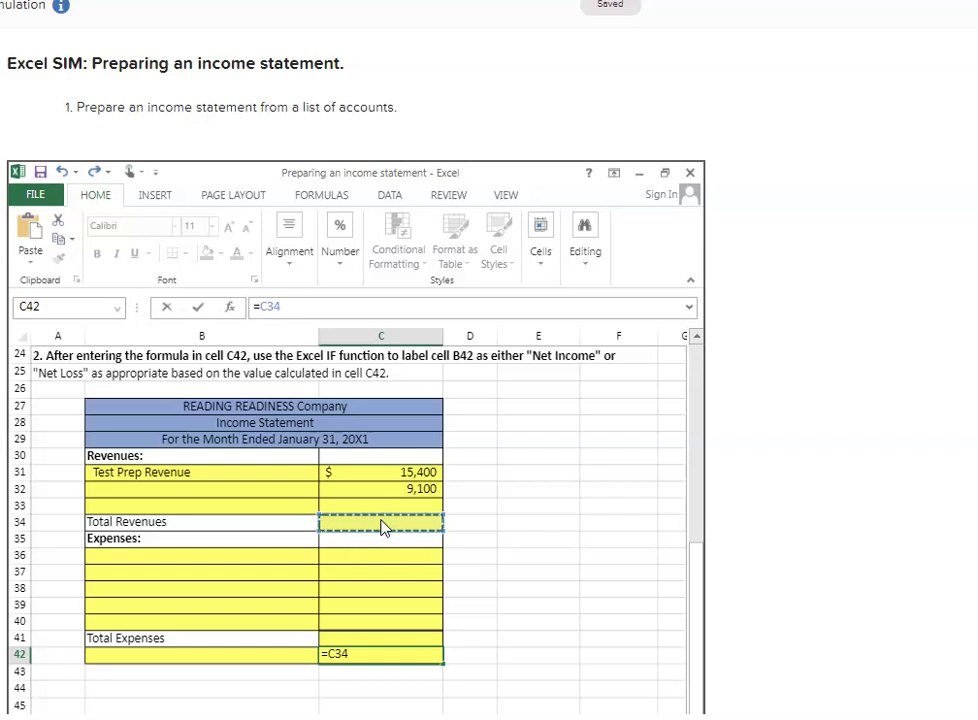
pyautogui.click(389, 642)
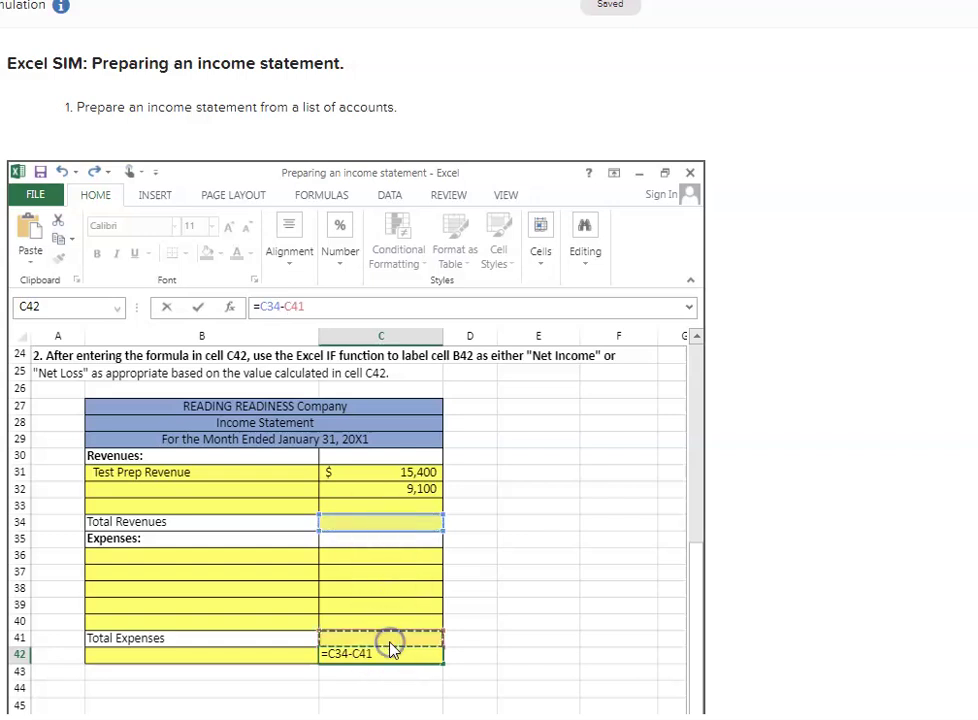
pyautogui.click(261, 306)
pyautogui.write('(')
pyautogui.press('BackSpace')
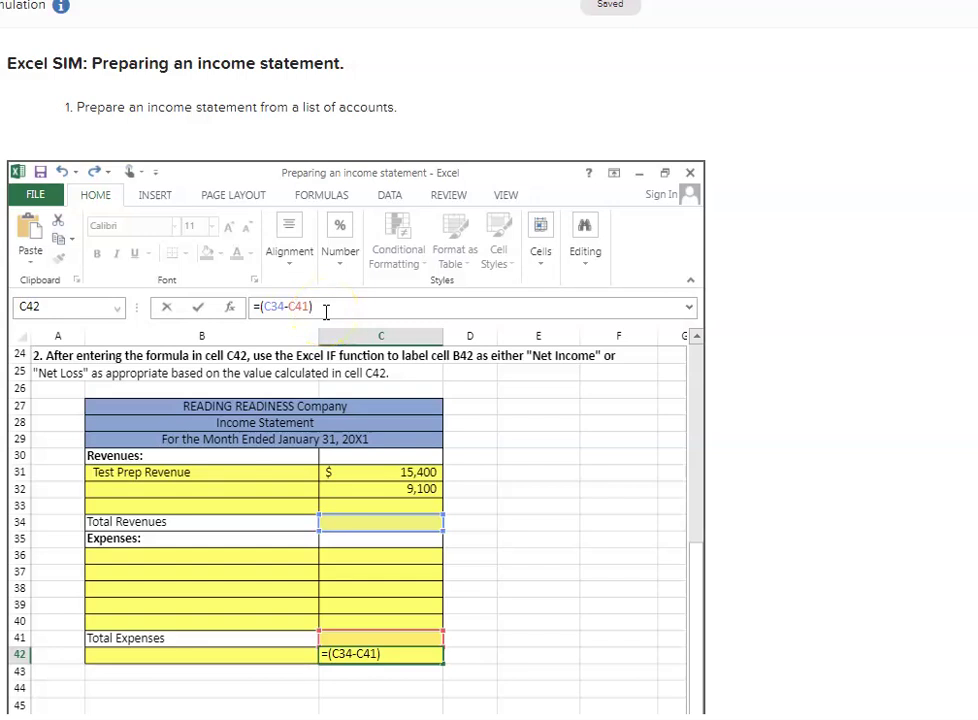
pyautogui.press('Return')
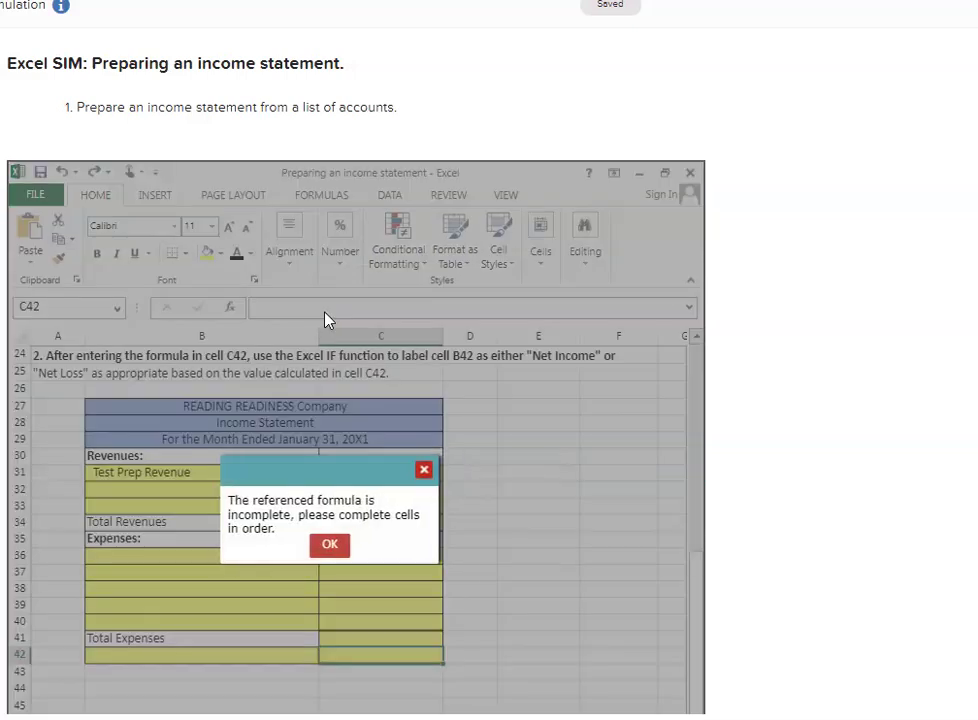
pyautogui.click(357, 543)
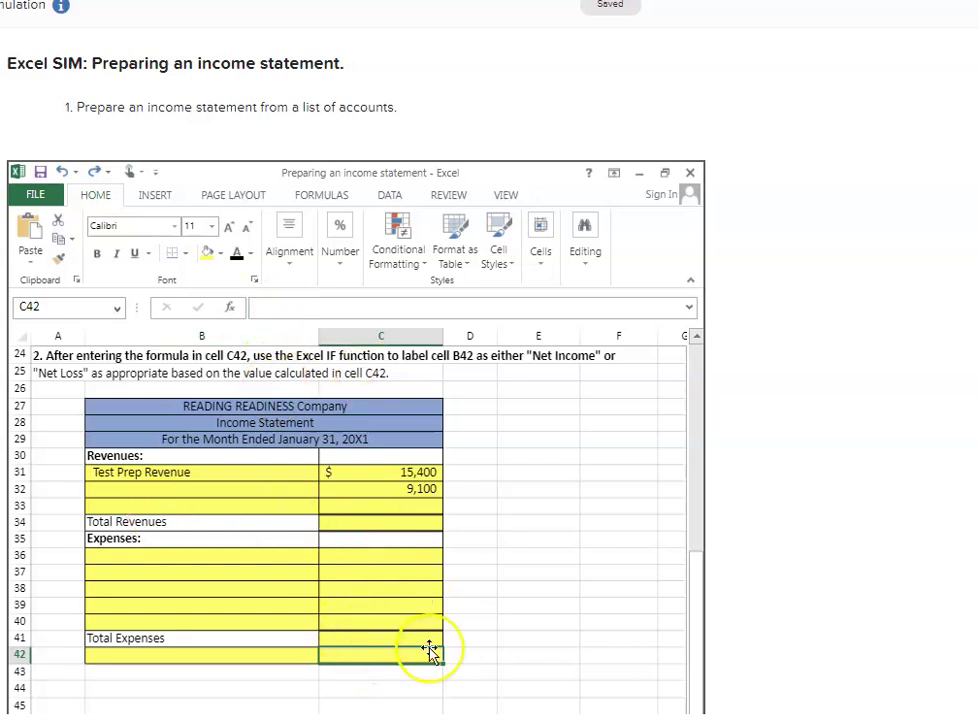
# - Request the Show Me solution for the net result label in B42, and dismiss the resulting message
pyautogui.click(177, 640)
pyautogui.click(165, 655)
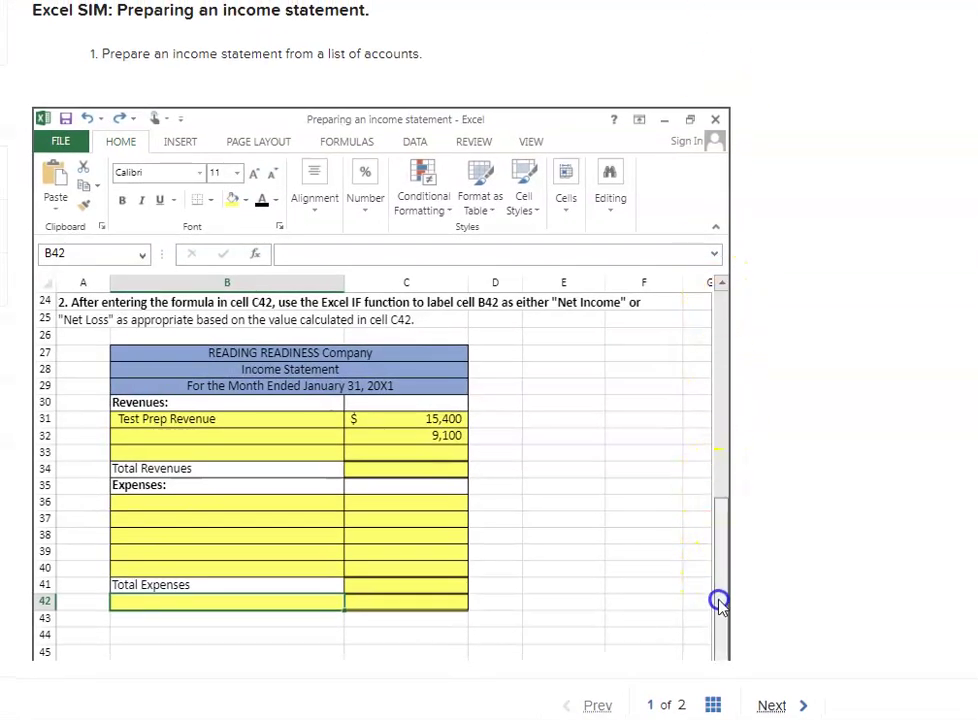
pyautogui.scroll(-3, 205, 615)
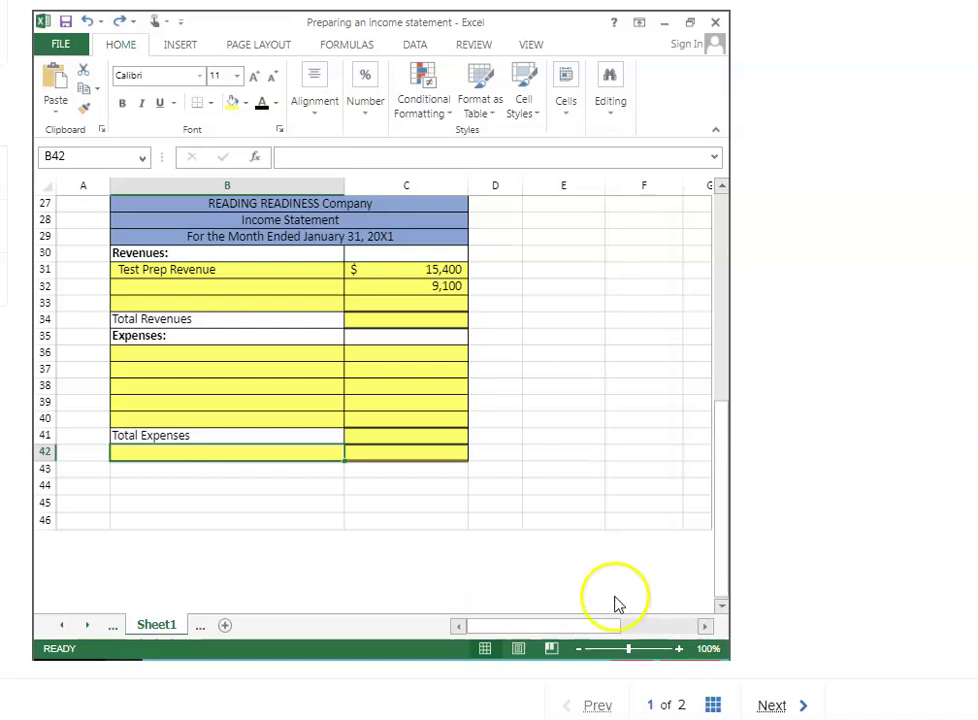
pyautogui.scroll(-5, 279, 559)
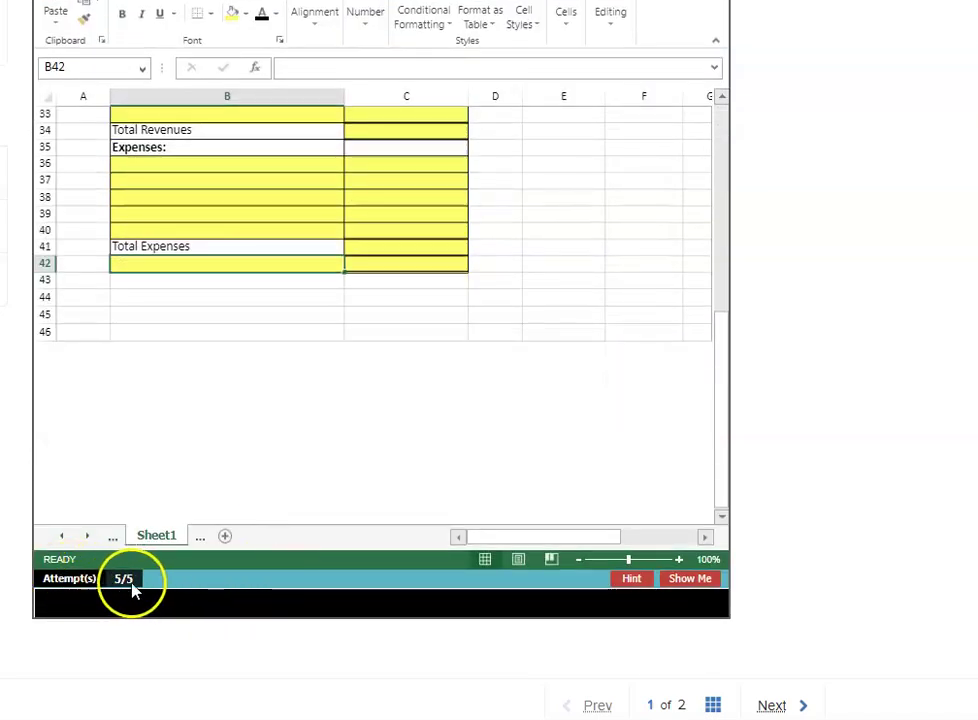
pyautogui.scroll(2, 210, 570)
pyautogui.scroll(-3, 325, 452)
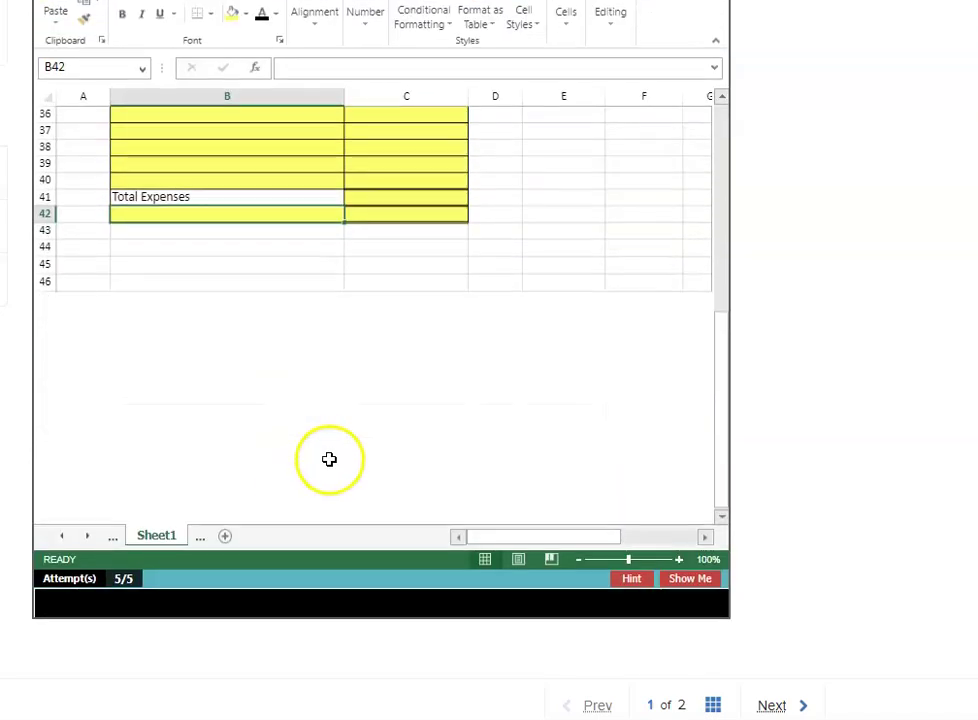
pyautogui.click(397, 210)
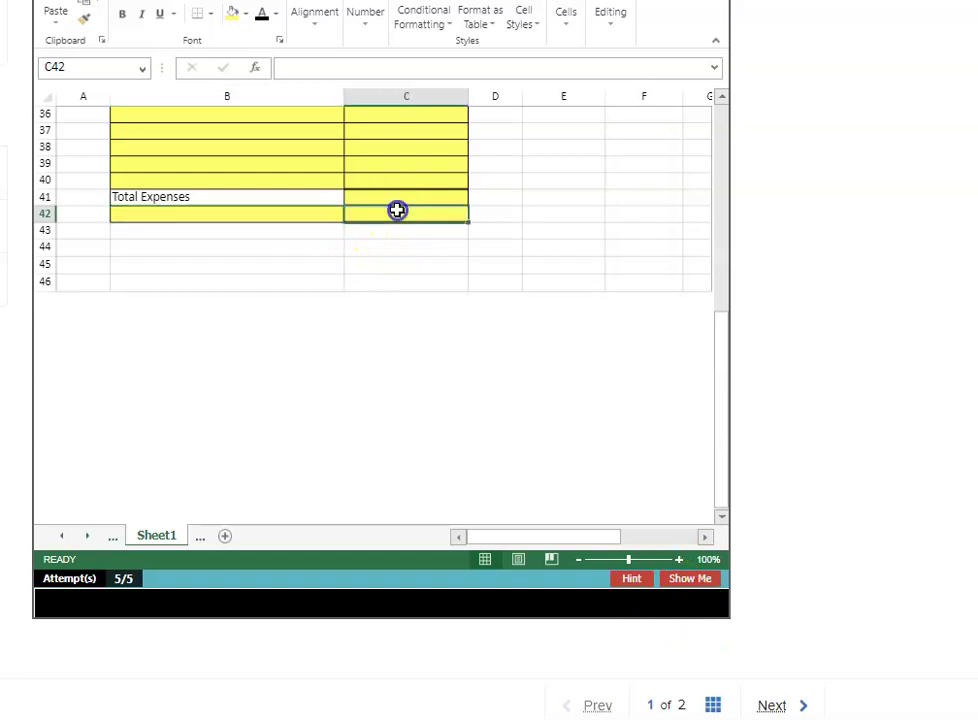
pyautogui.click(334, 215)
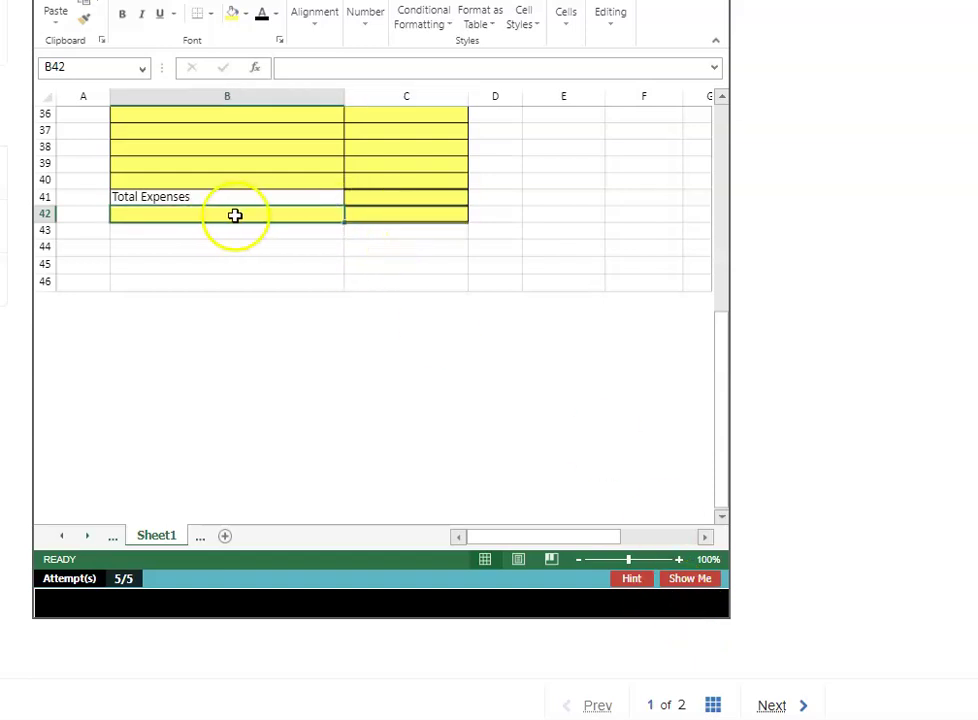
pyautogui.click(679, 580)
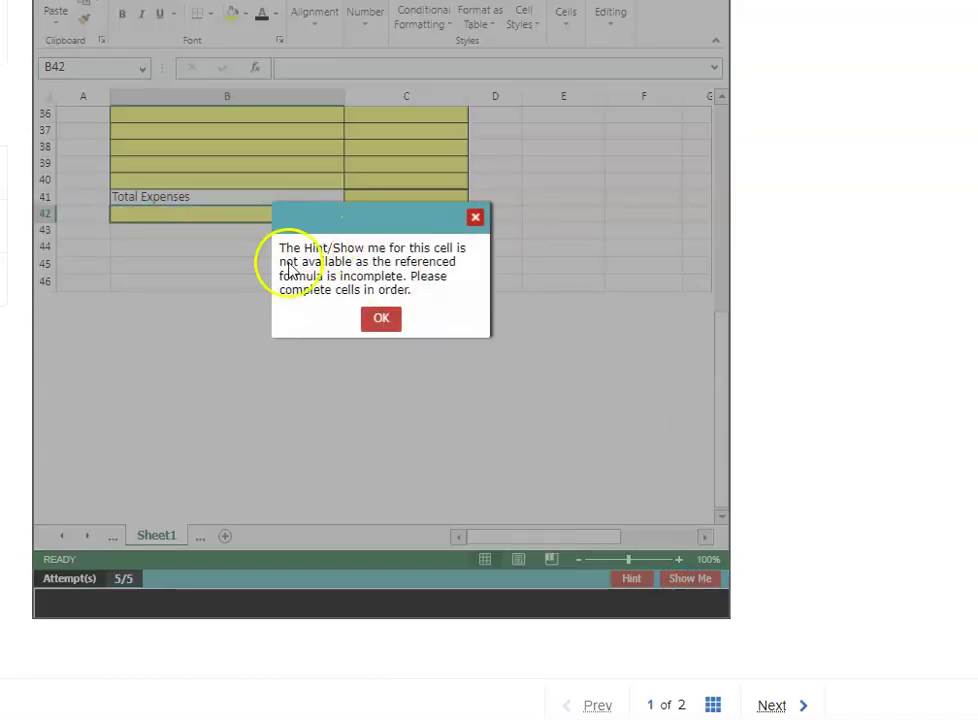
pyautogui.click(380, 319)
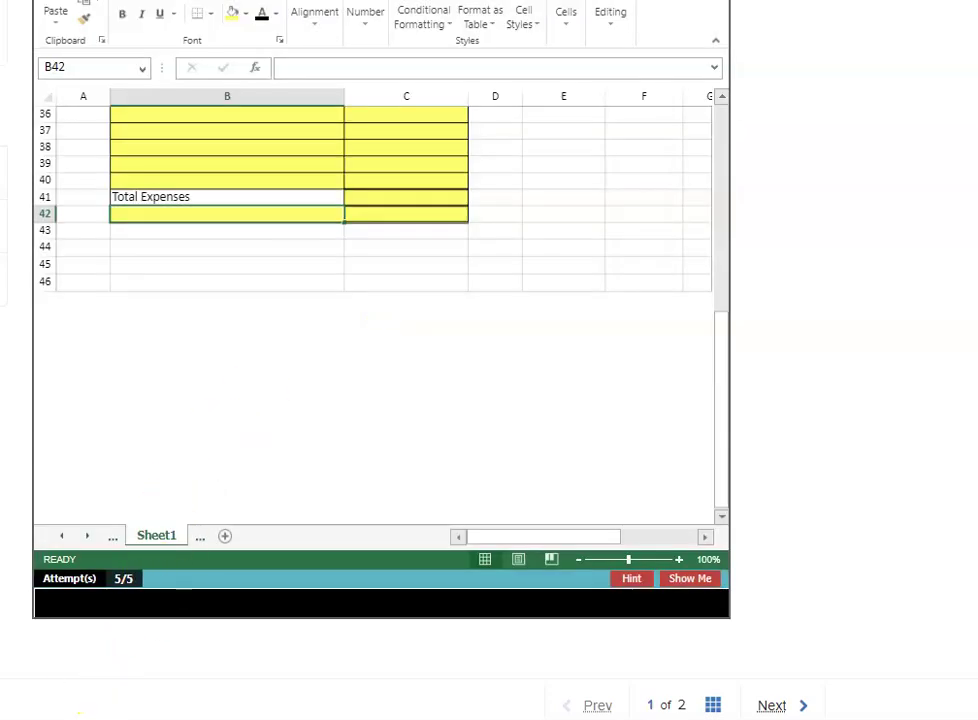
# - Check the formulas behind the first revenue amount in C31, Total Revenues in C34 and Total Expenses in C41
pyautogui.click(559, 288)
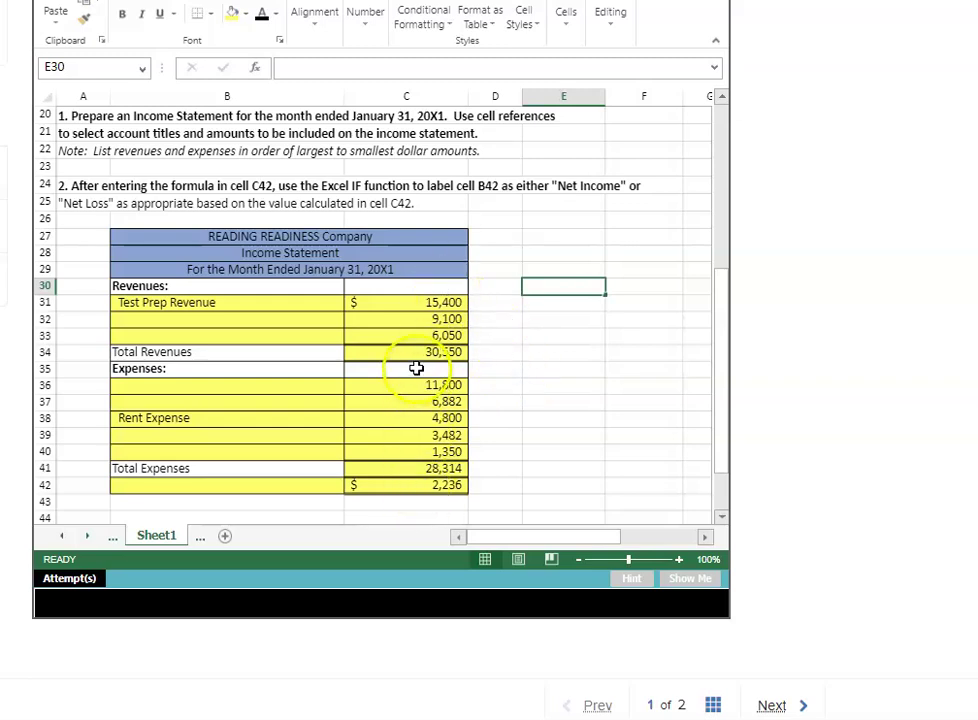
pyautogui.click(396, 304)
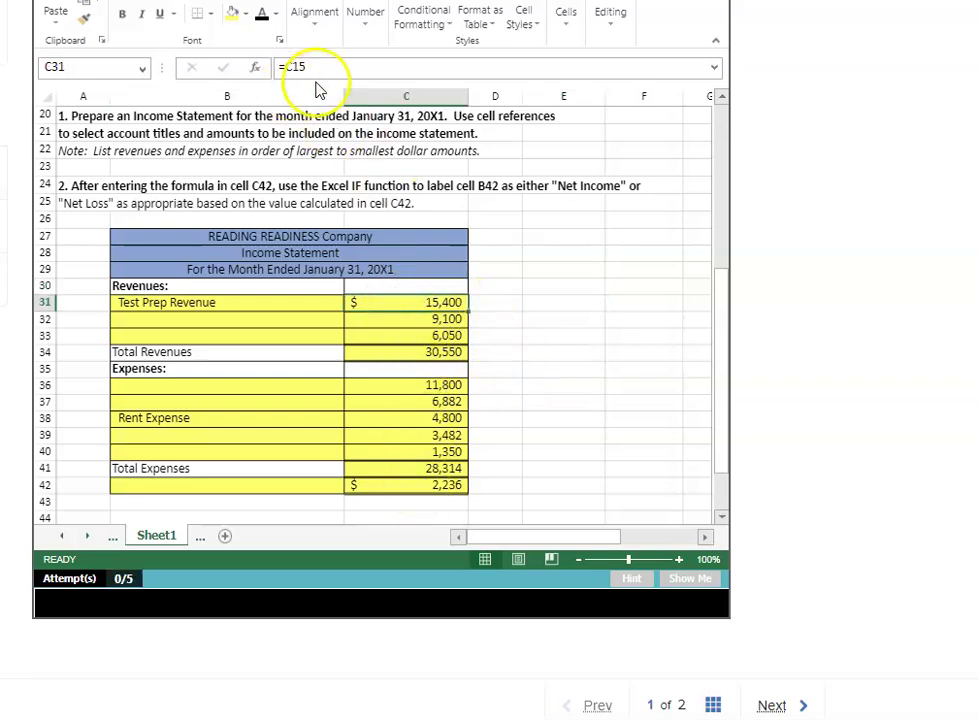
pyautogui.click(399, 353)
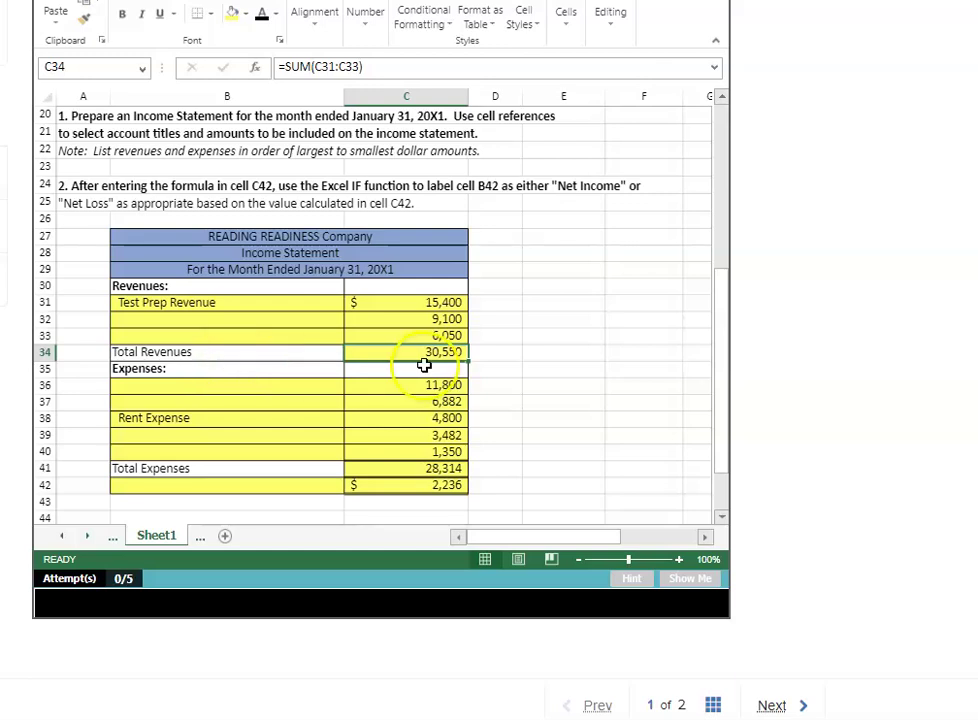
pyautogui.click(383, 470)
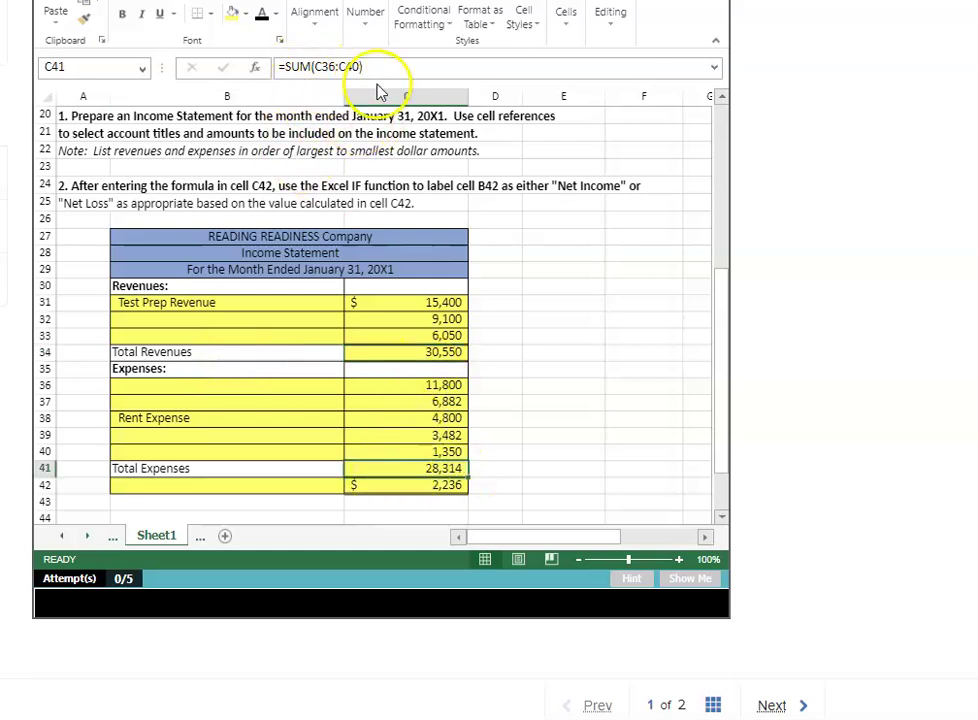
# - Check the net result formula in C42, and request the Show Me solution for its label in B42
pyautogui.click(373, 485)
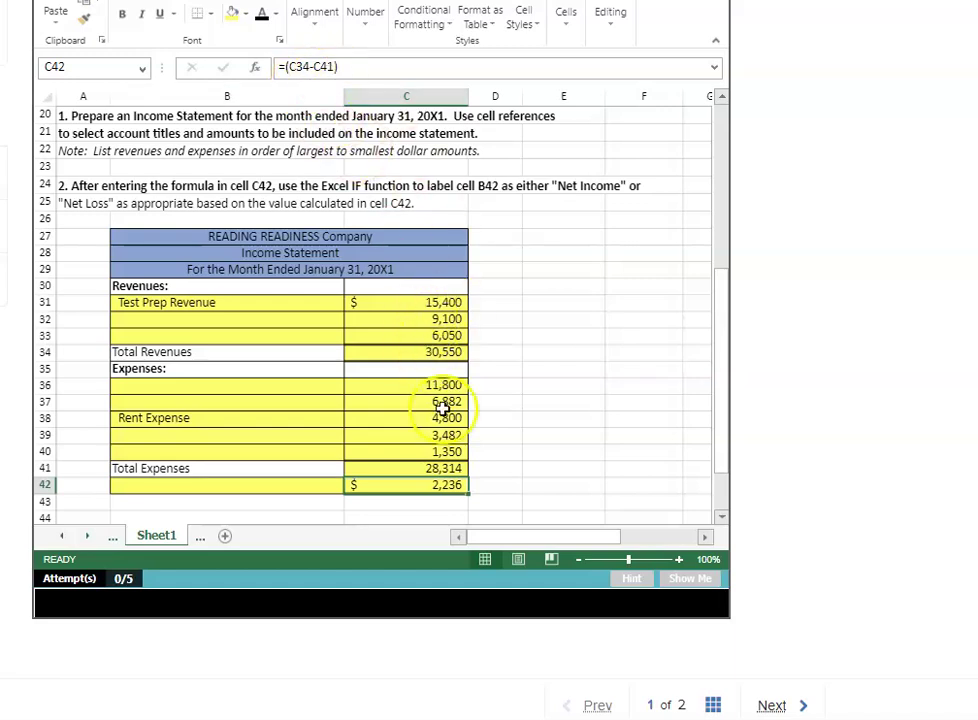
pyautogui.click(426, 490)
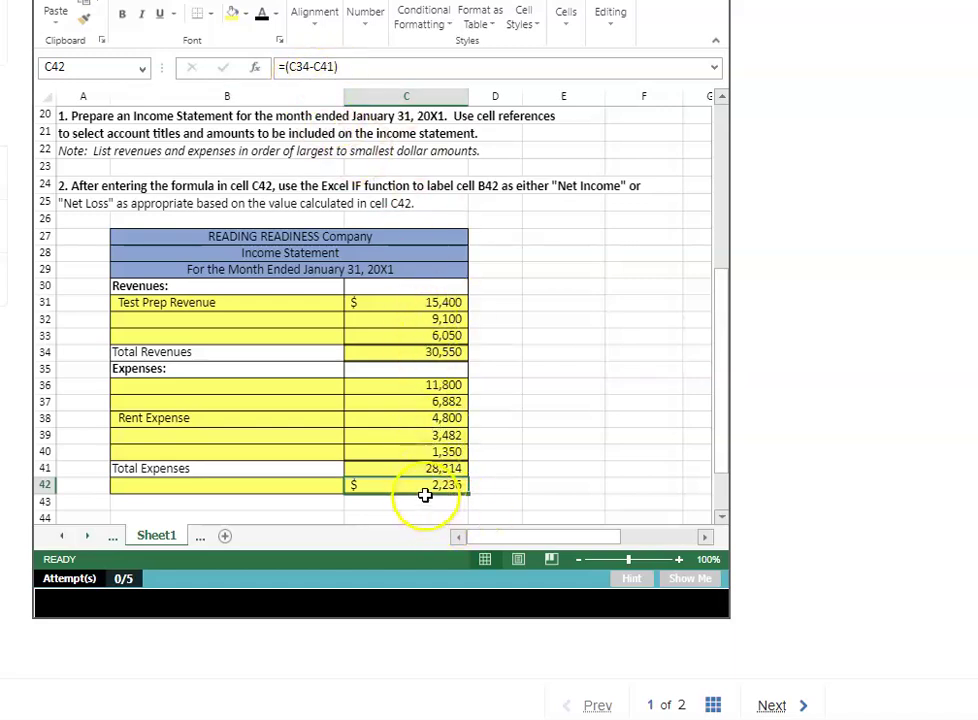
pyautogui.click(252, 486)
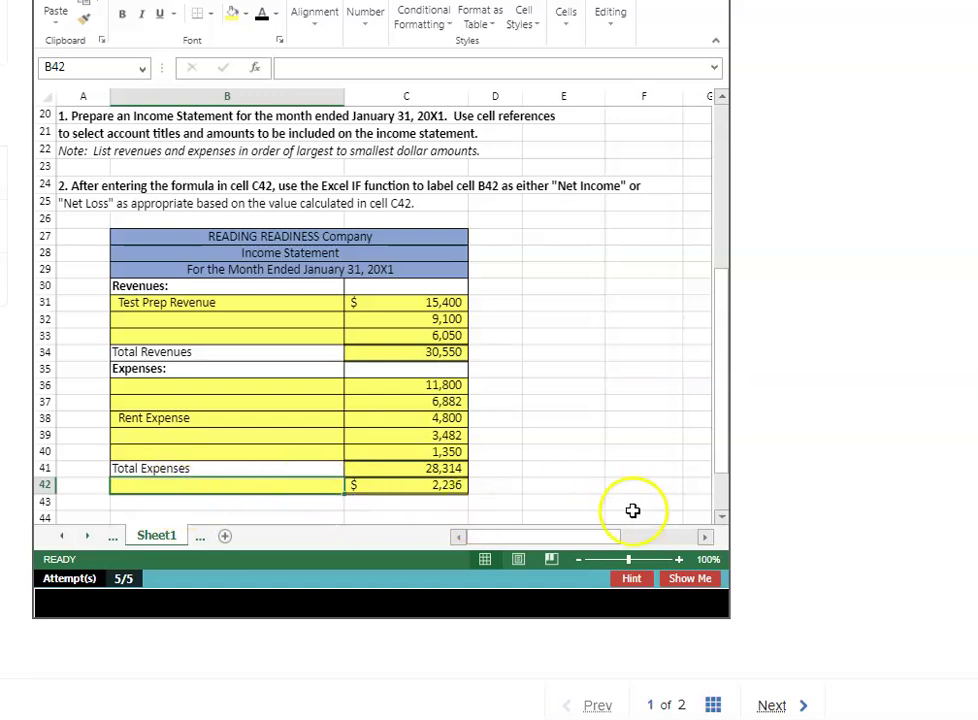
pyautogui.click(690, 580)
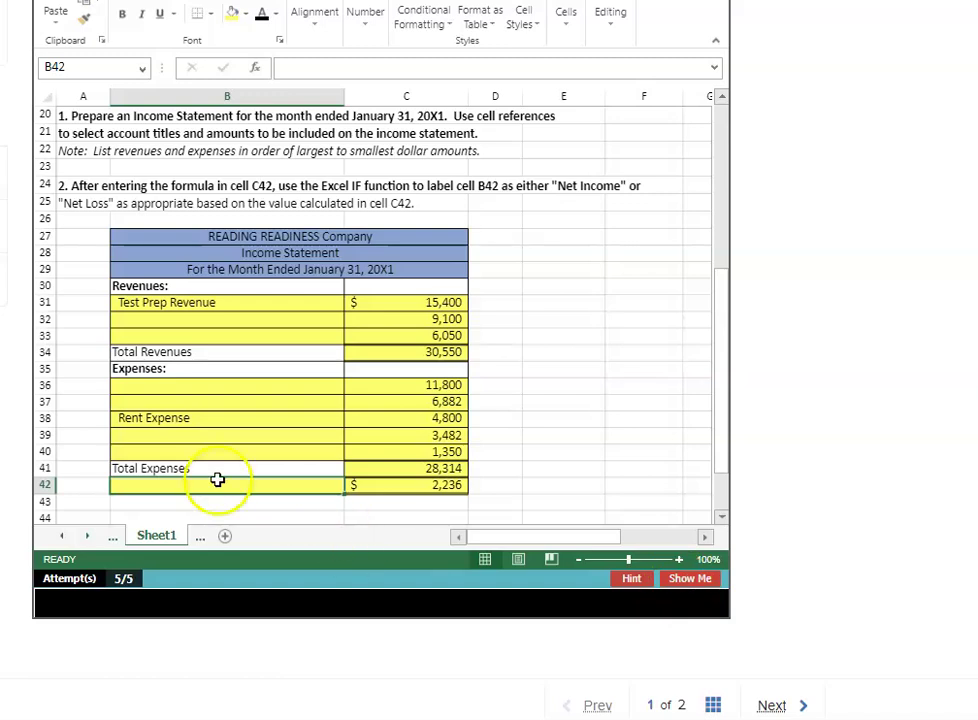
pyautogui.click(692, 580)
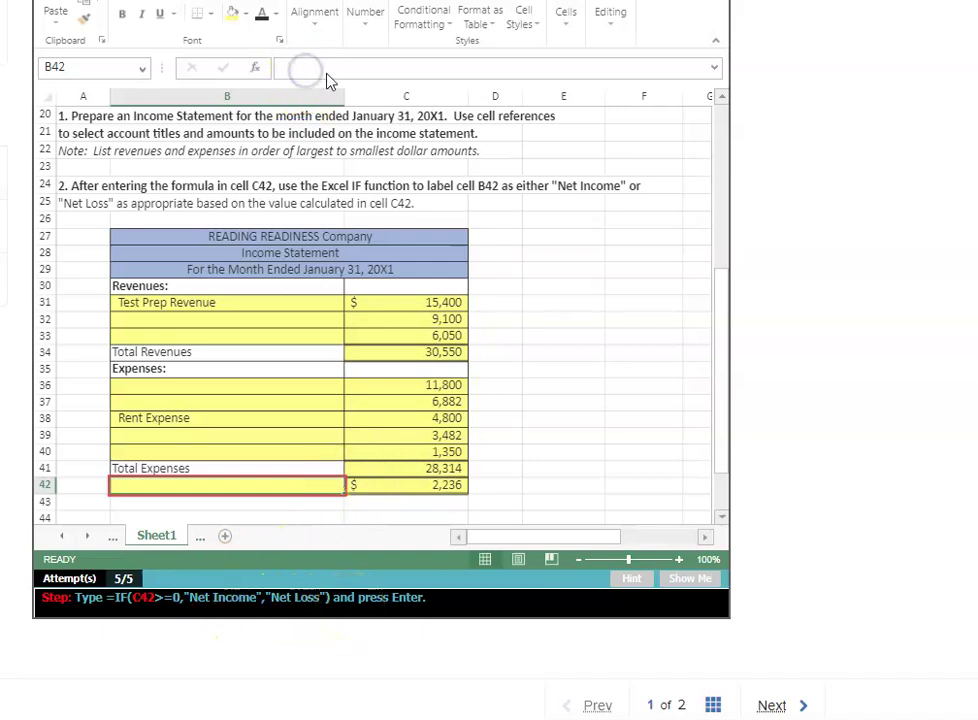
# - Try labelling the net result in B42 with =IF(C42>=0,"Net Income","Net Loss"), and undo the entry
pyautogui.write('=IF(C42>=0,"')
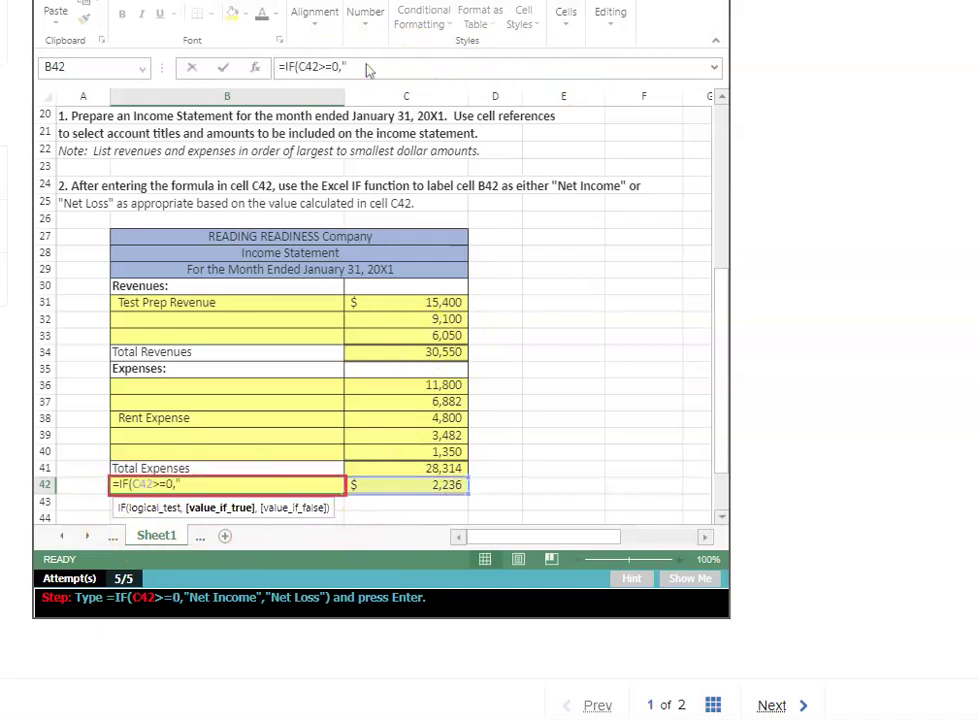
pyautogui.write('Net Income","Net Loss")')
pyautogui.press('Return')
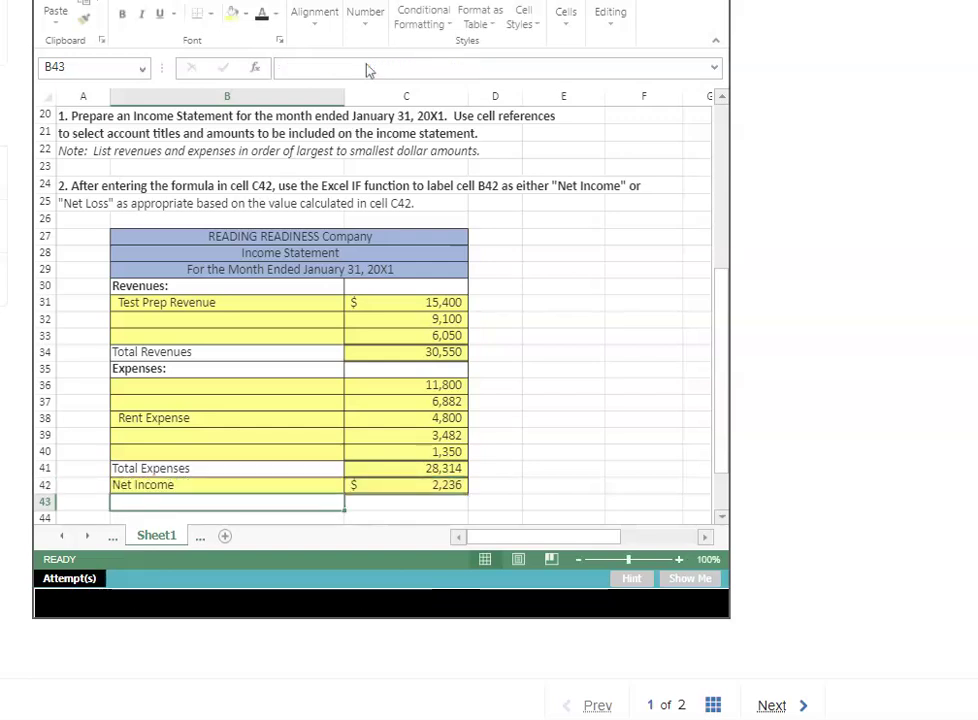
pyautogui.hotkey('ctrl', 'z')
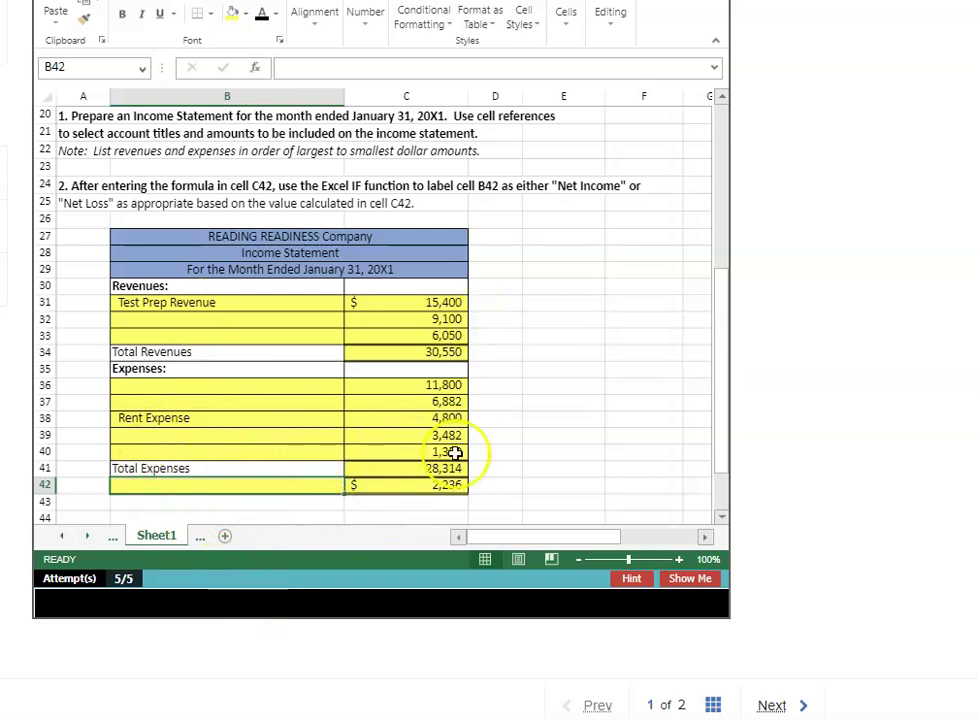
# - Review the completed income statement, checking the formulas behind the net result label in B42 and its amount in C42
pyautogui.scroll(2, 611, 383)
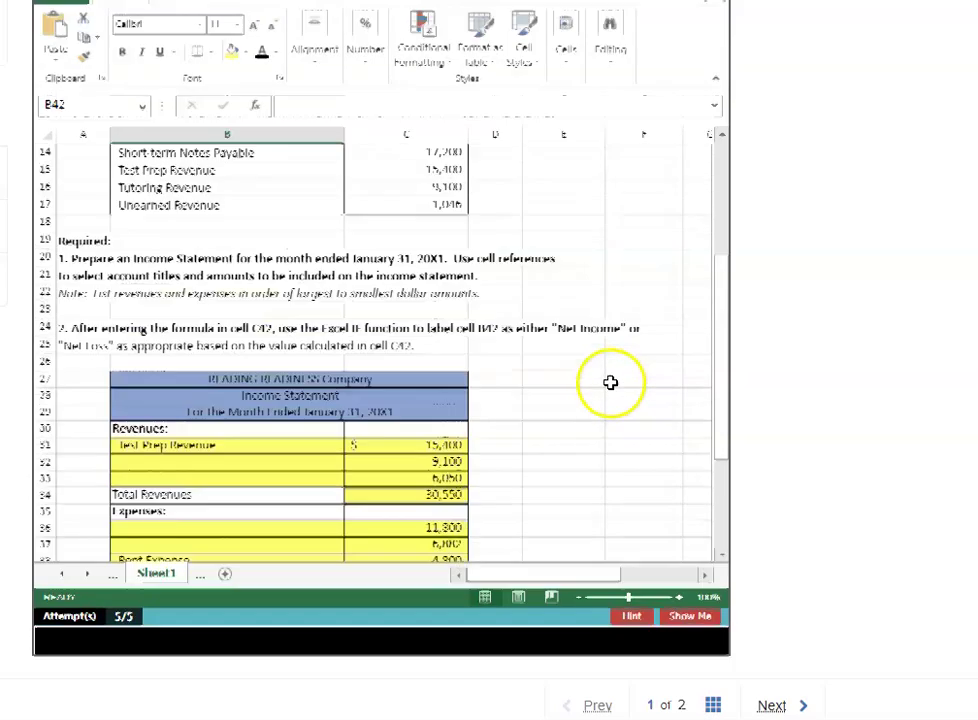
pyautogui.scroll(-5, 617, 430)
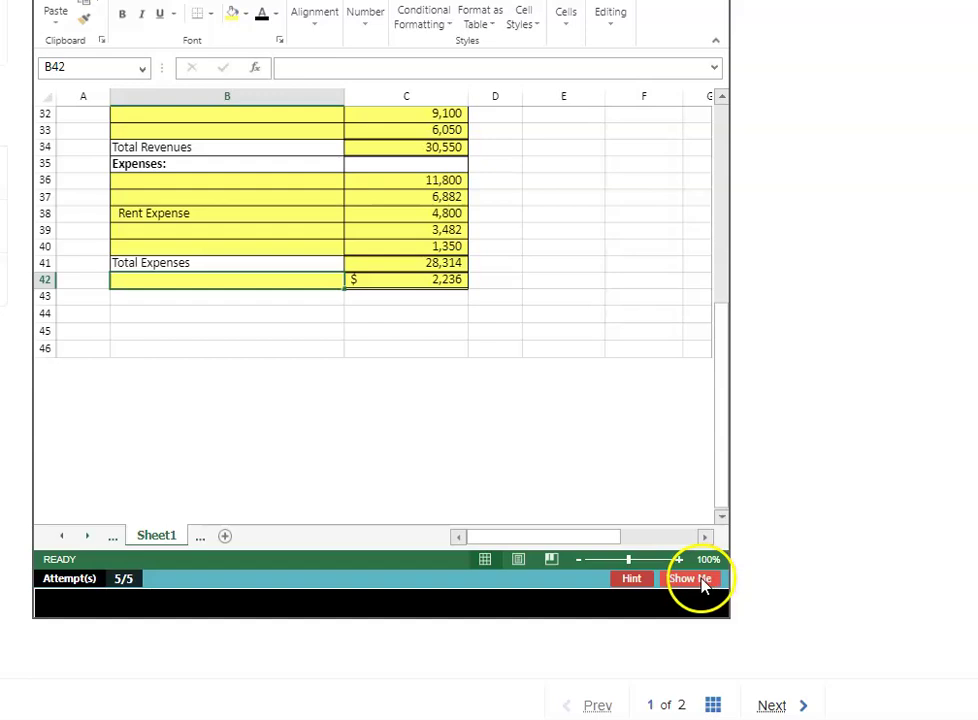
pyautogui.scroll(3, 371, 467)
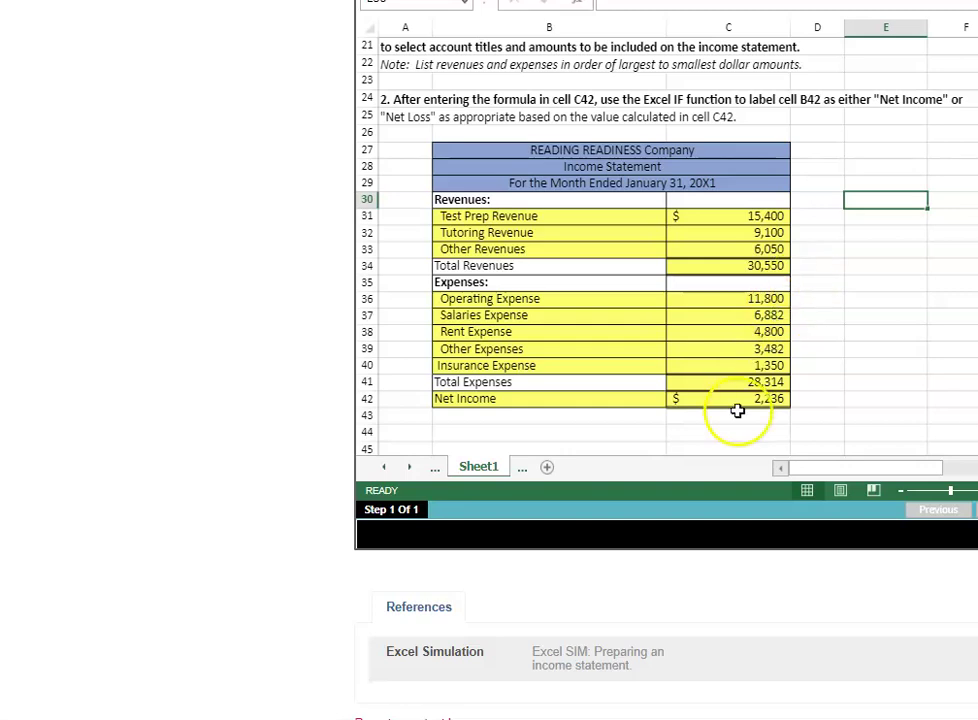
pyautogui.click(533, 406)
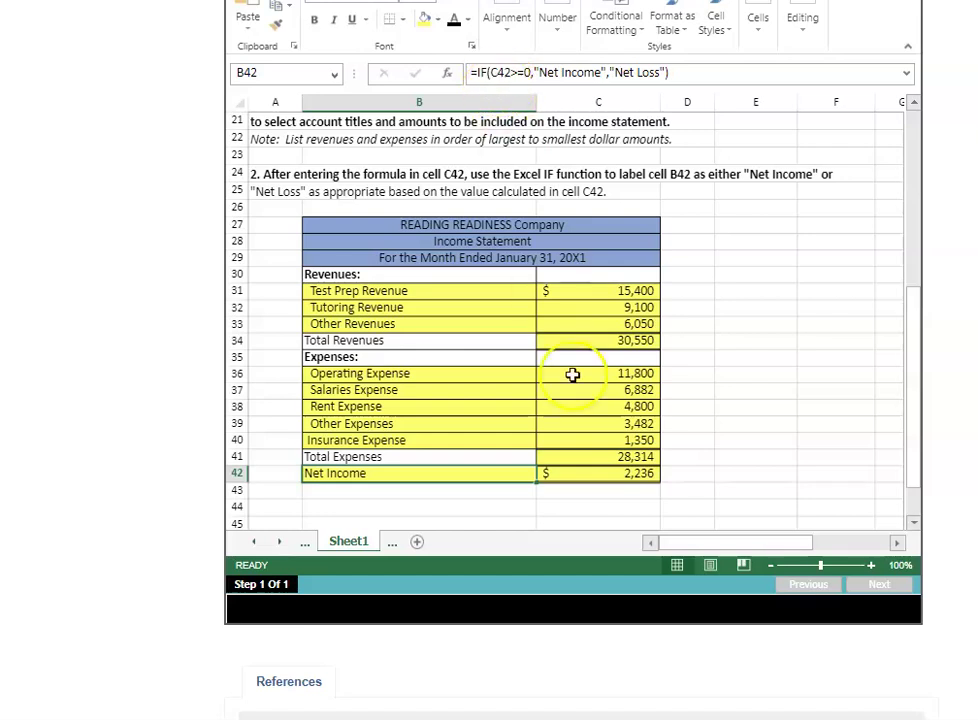
pyautogui.click(626, 473)
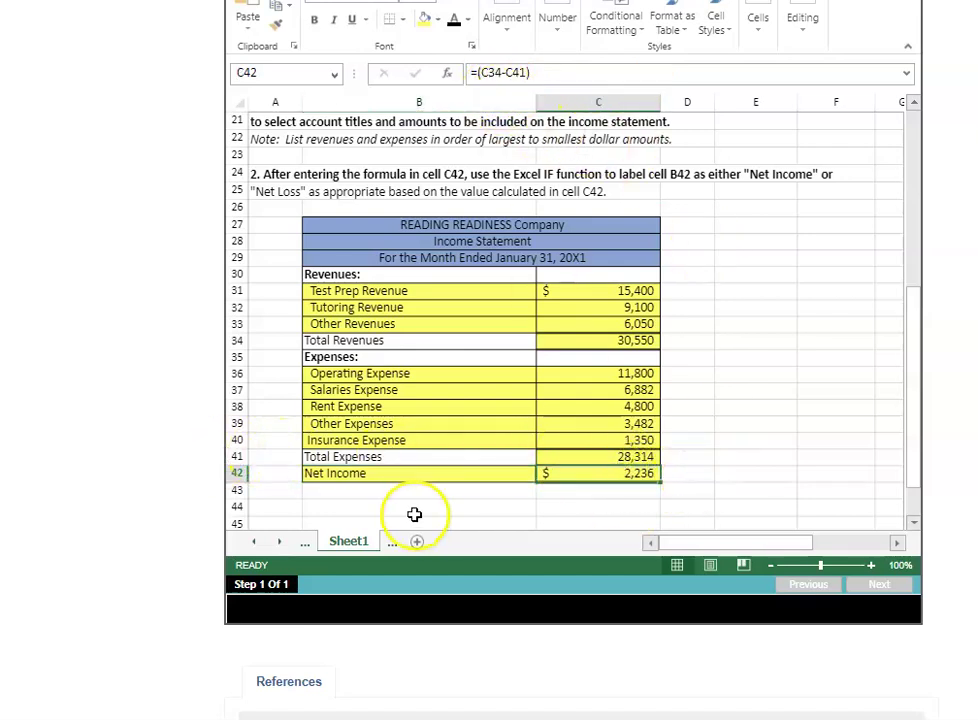
pyautogui.click(395, 473)
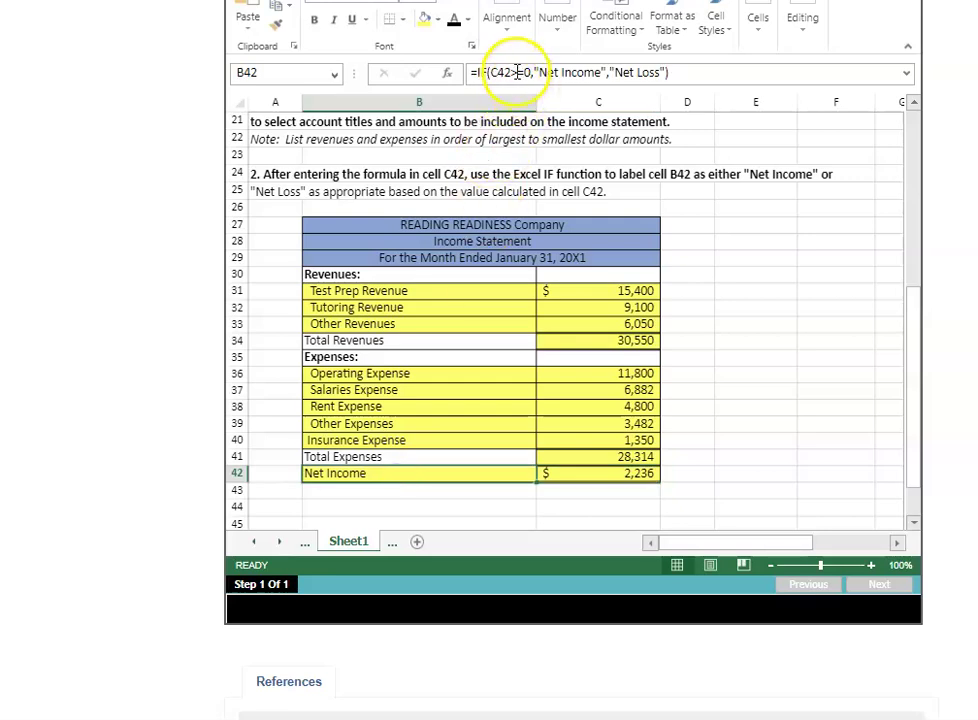